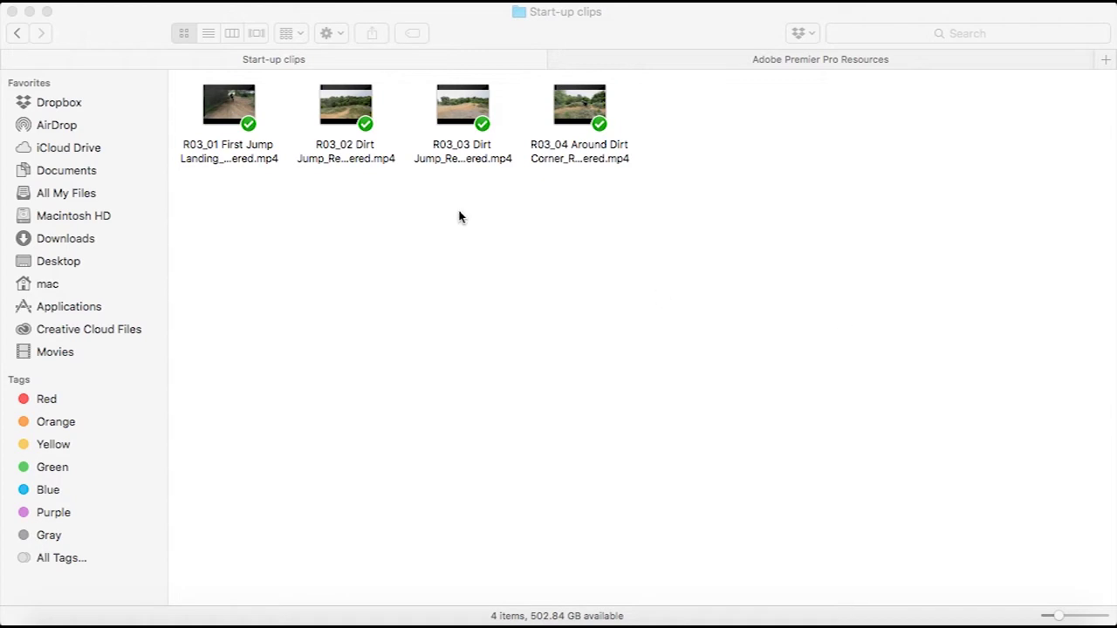
{"action": "left_click_drag", "start_coordinate": [630, 238], "coordinate": [217, 98]}
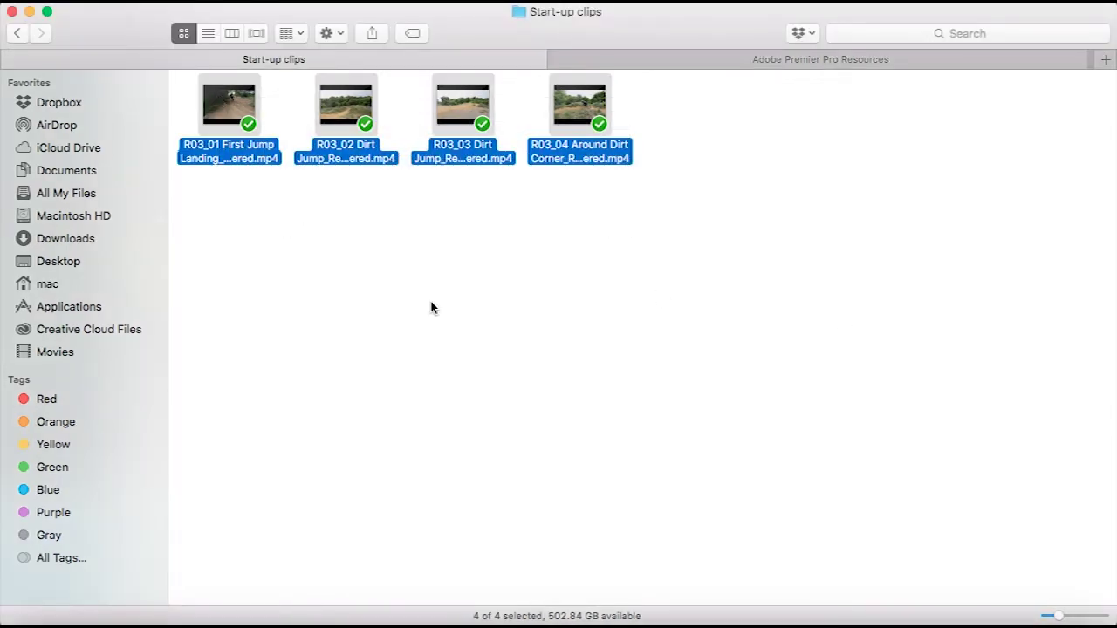
{"action": "left_click", "coordinate": [430, 307]}
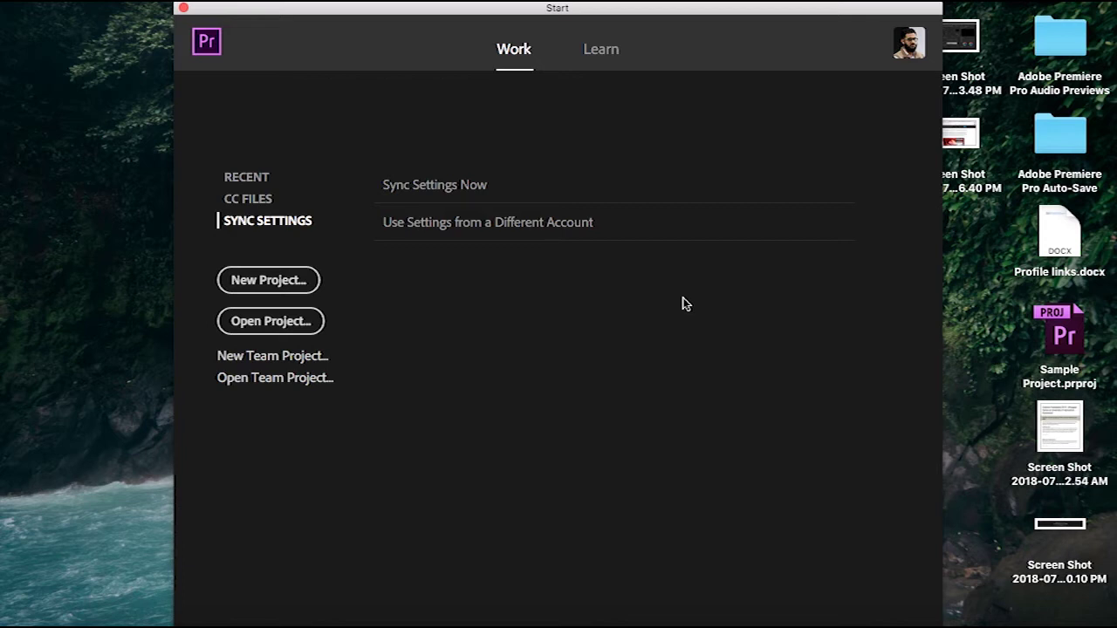
Switch to Premiere Pro and create a new project named "Extreme Biking" saved on the Desktop
{"action": "left_click", "coordinate": [267, 281]}
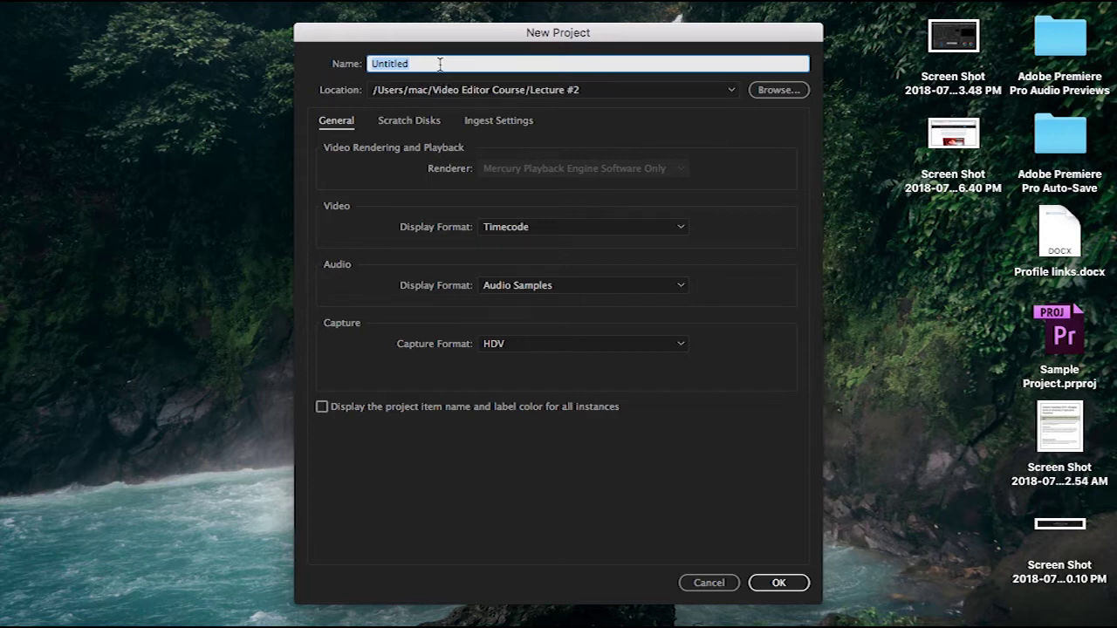
{"action": "type", "text": "Extreme Biking"}
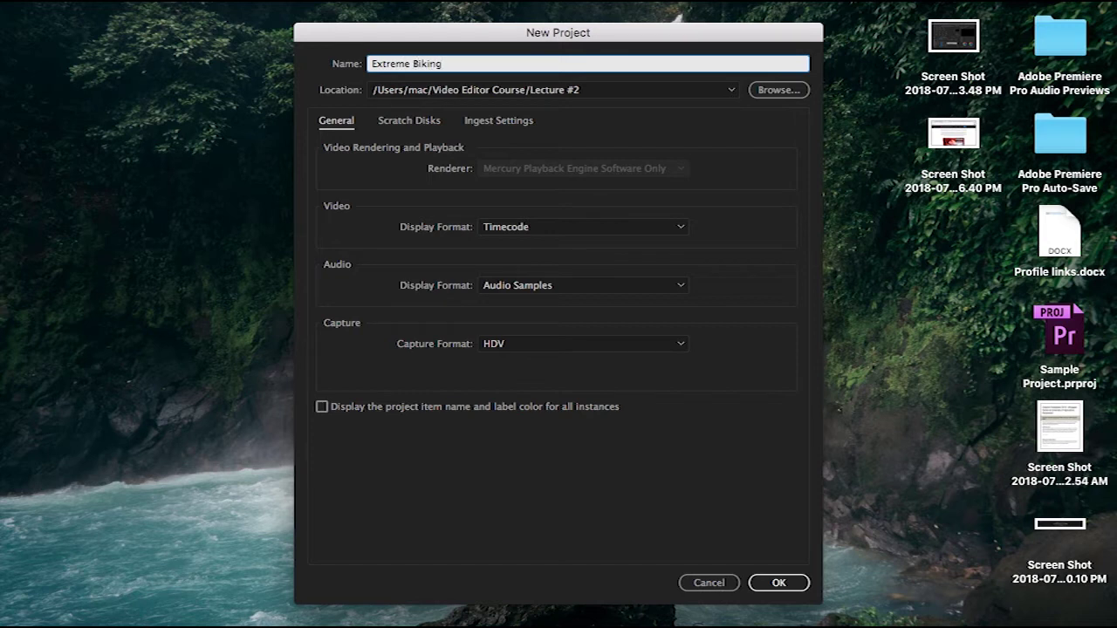
{"action": "left_click", "coordinate": [778, 90]}
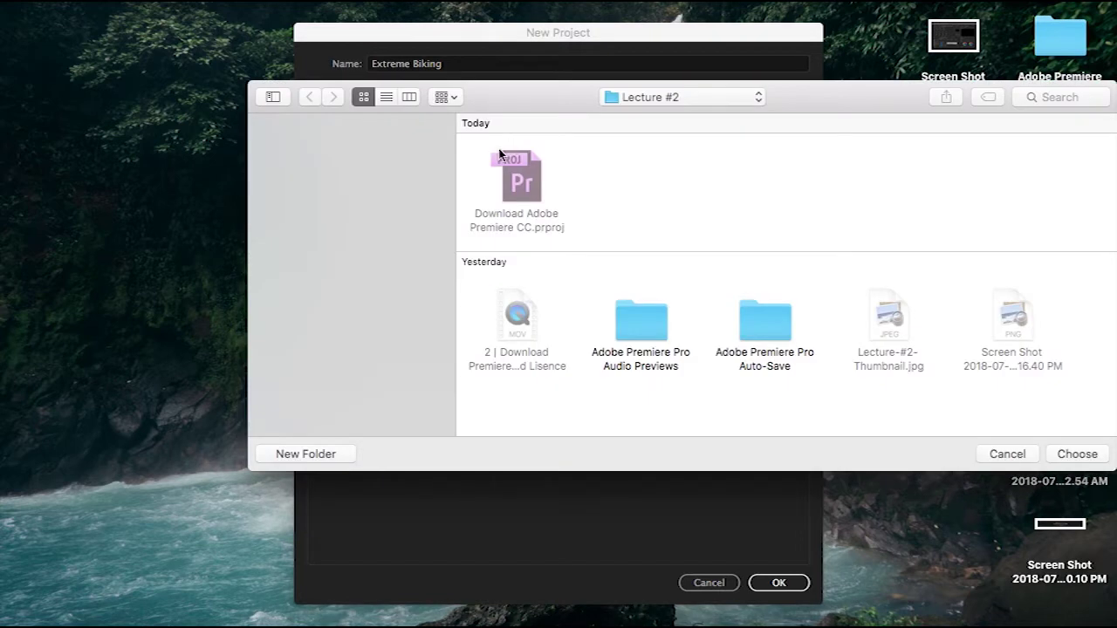
{"action": "left_click", "coordinate": [726, 101]}
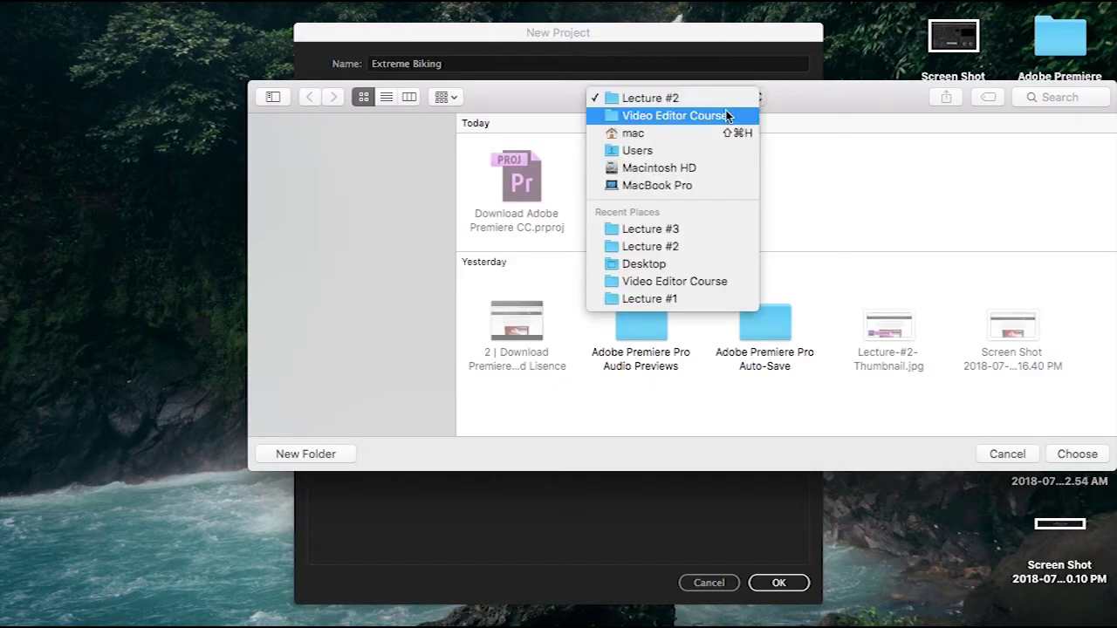
{"action": "left_click", "coordinate": [644, 264]}
{"action": "left_click", "coordinate": [1073, 454]}
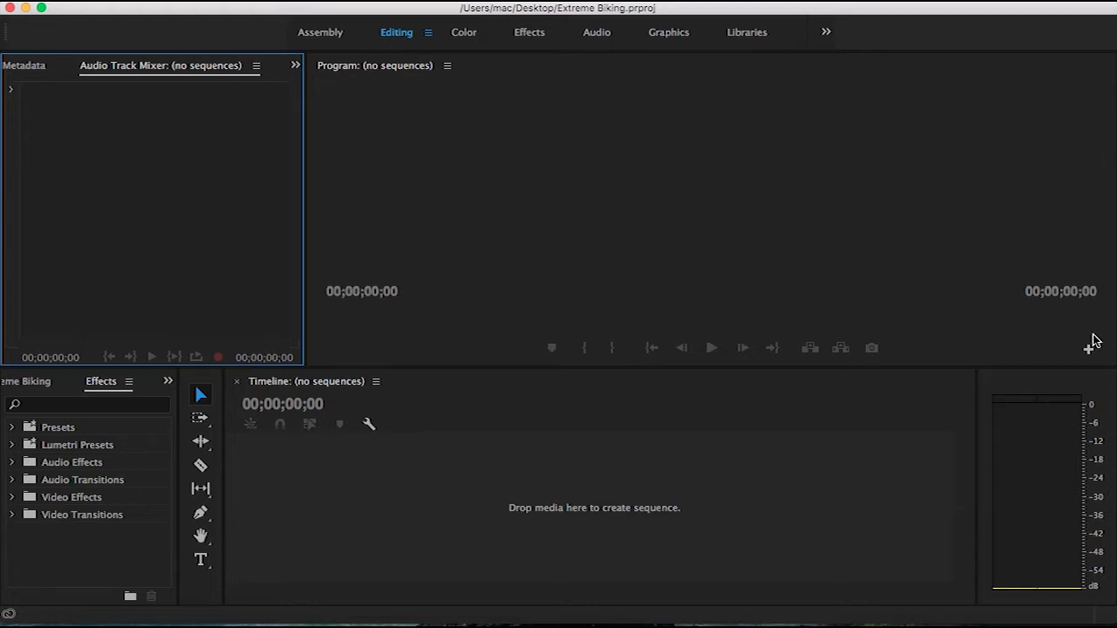
Reset the Editing workspace to its saved layout
{"action": "left_click", "coordinate": [429, 35]}
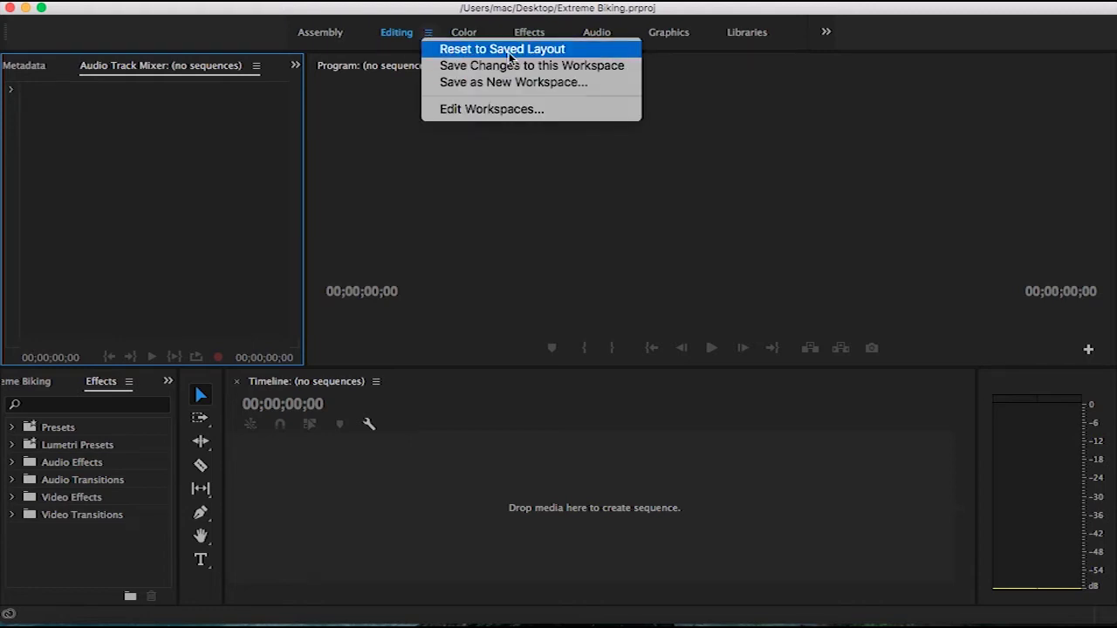
{"action": "left_click", "coordinate": [458, 50]}
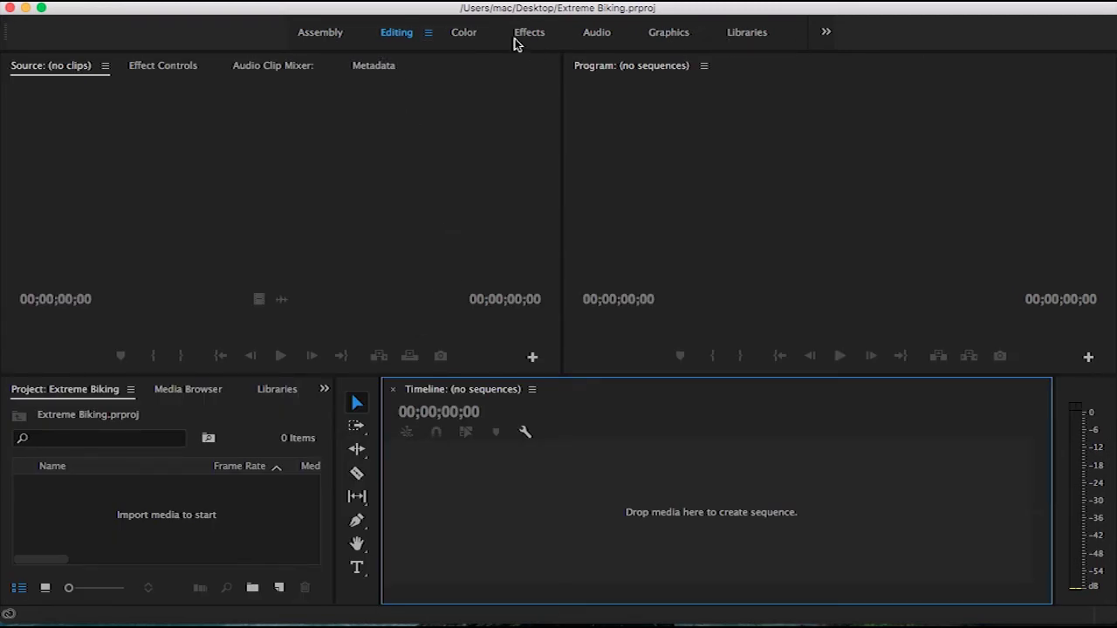
{"action": "key", "text": "shift+1"}
{"action": "left_click", "coordinate": [500, 4]}
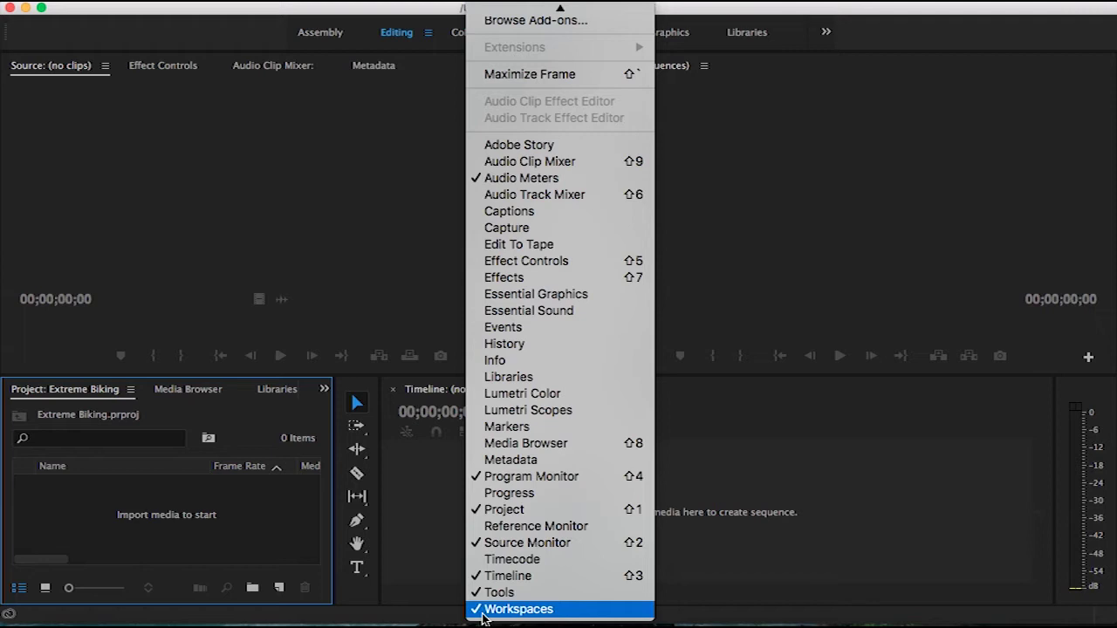
{"action": "left_click", "coordinate": [387, 219]}
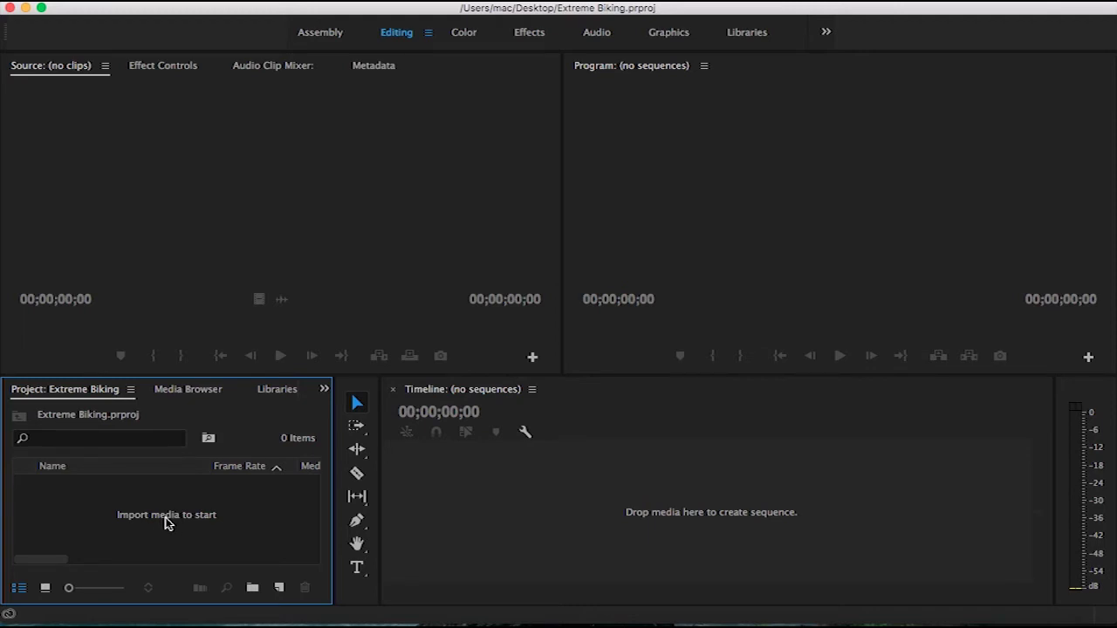
Import all the video clips from the Start-up clips-1 folder in Downloads into the project
{"action": "double_click", "coordinate": [229, 515]}
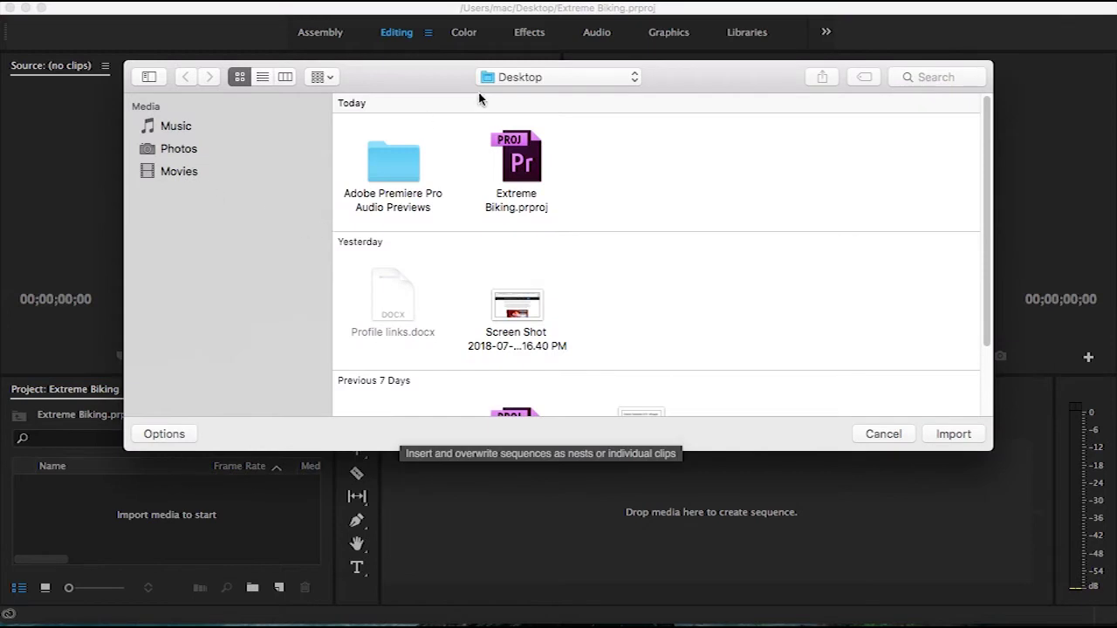
{"action": "left_click", "coordinate": [563, 80]}
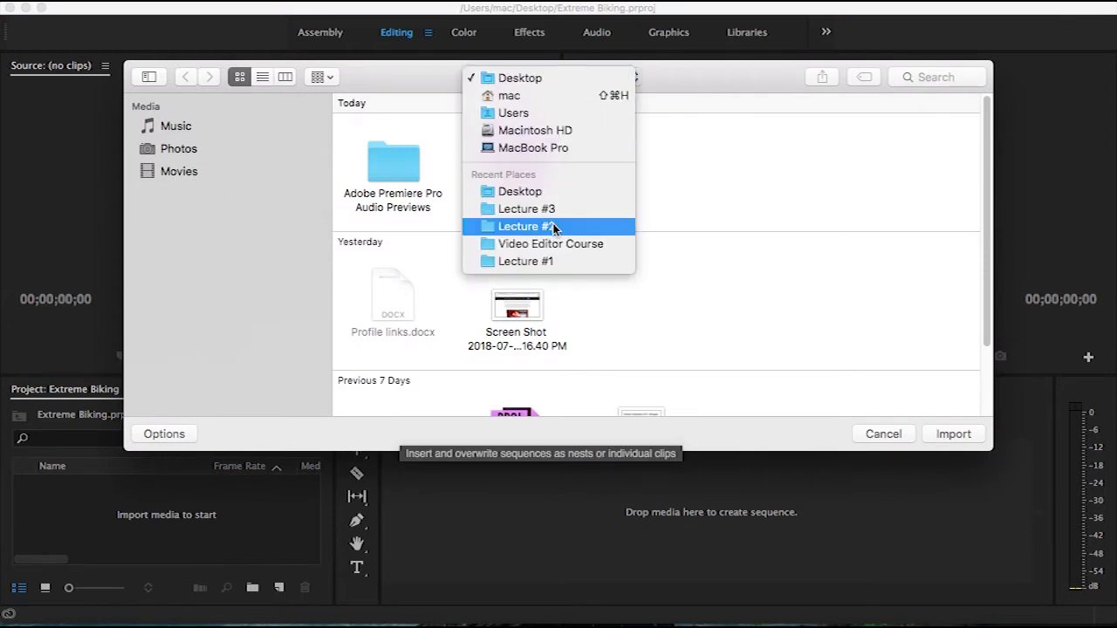
{"action": "left_click", "coordinate": [542, 96]}
{"action": "double_click", "coordinate": [534, 173]}
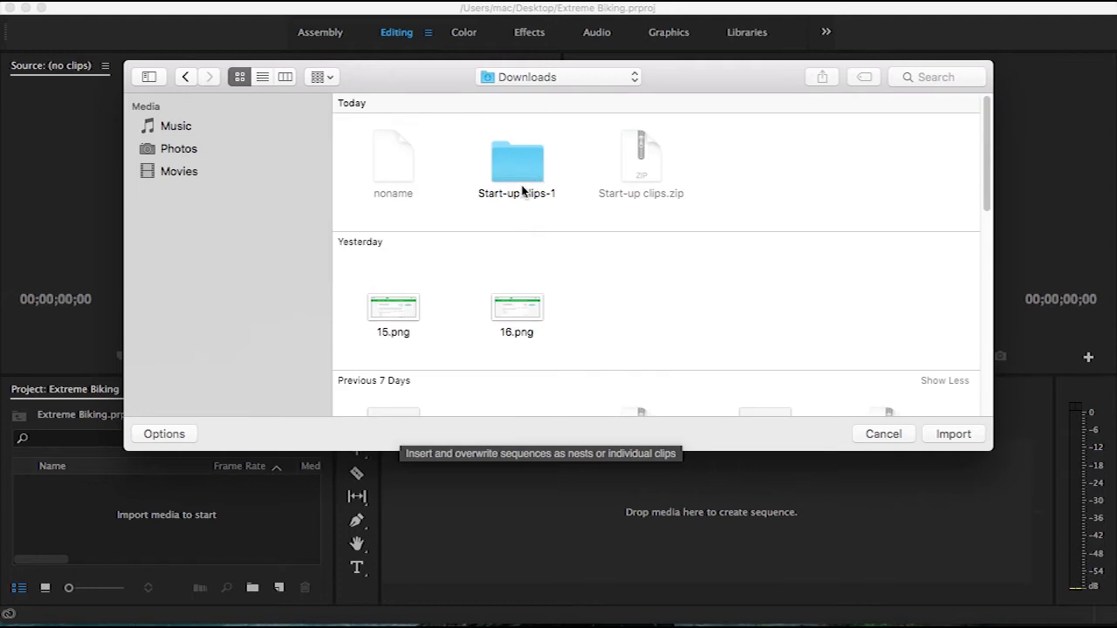
{"action": "double_click", "coordinate": [518, 170]}
{"action": "left_click_drag", "start_coordinate": [790, 270], "coordinate": [345, 144]}
{"action": "left_click", "coordinate": [956, 438]}
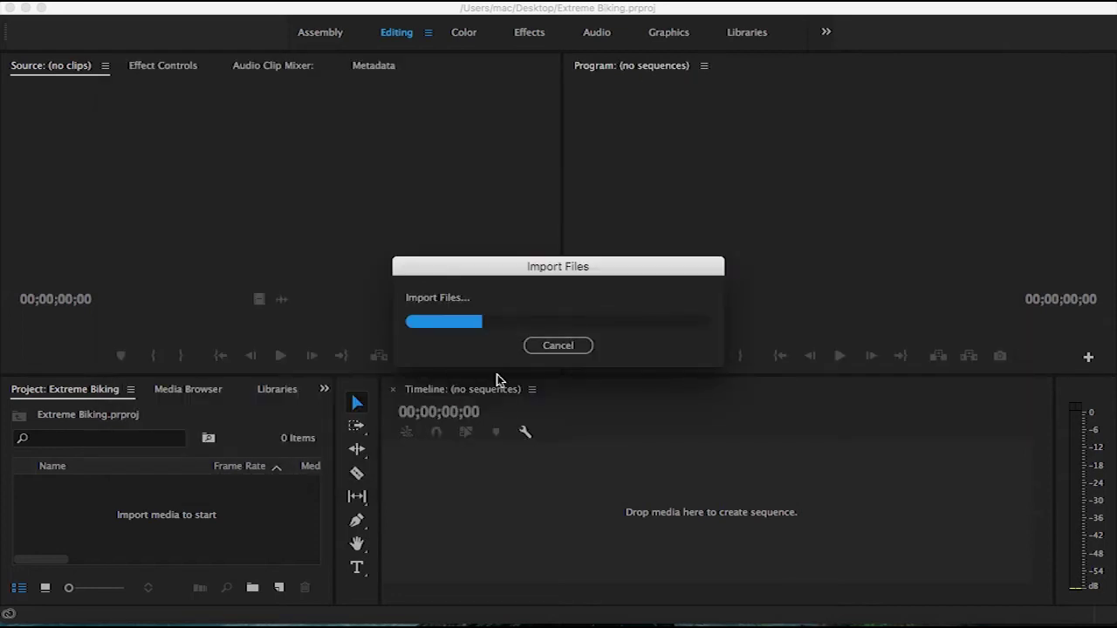
View the imported clips as thumbnails, return to the list view and deselect the clips
{"action": "left_click", "coordinate": [44, 587]}
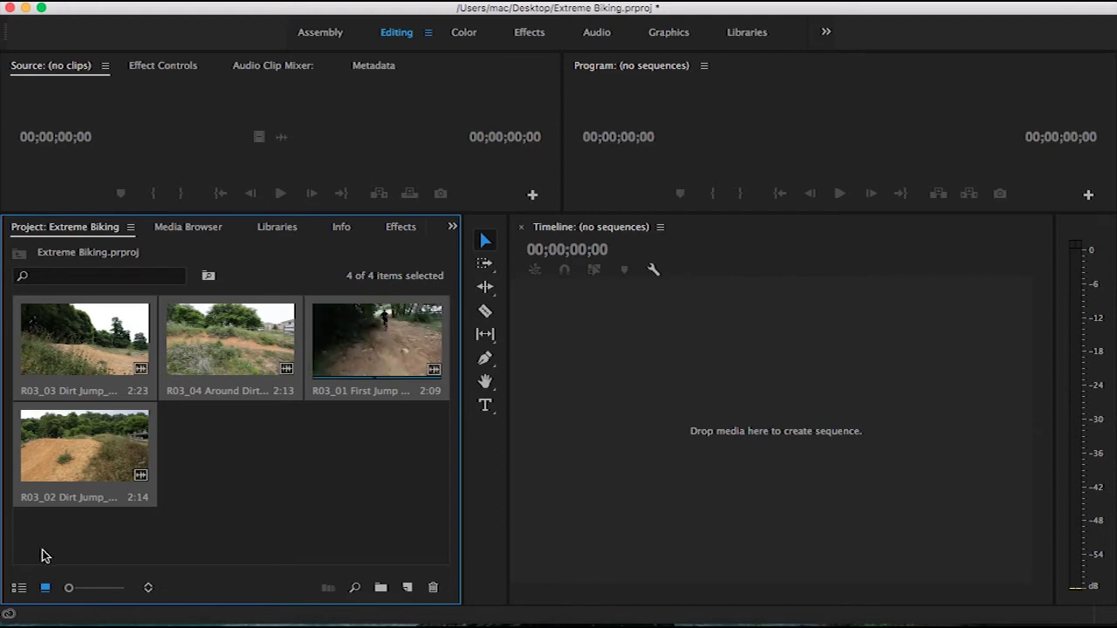
{"action": "left_click", "coordinate": [19, 589]}
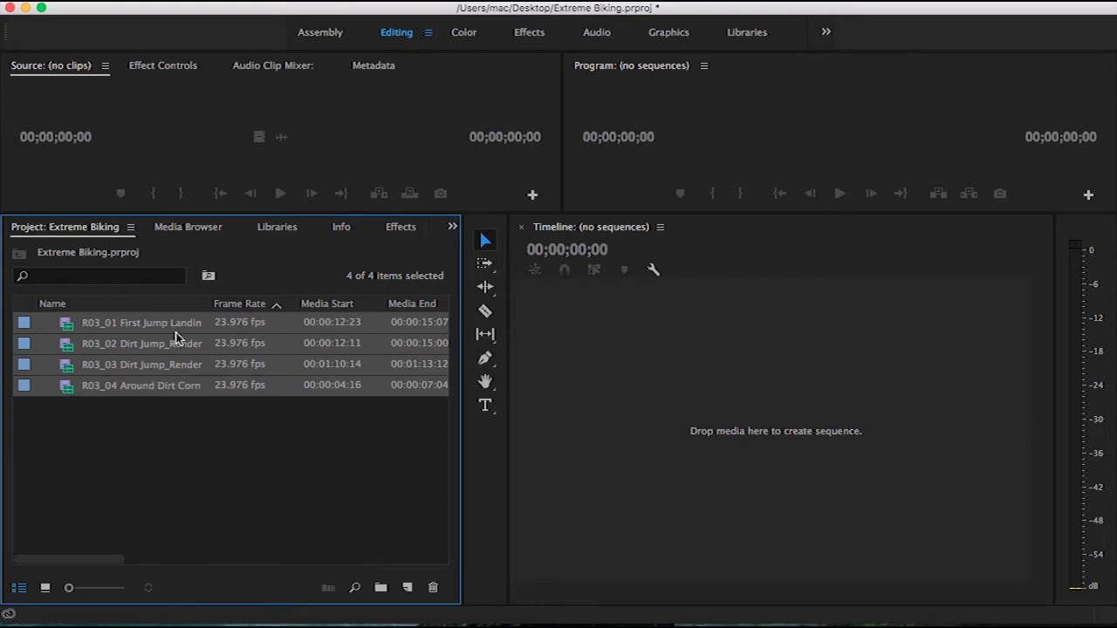
{"action": "mouse_move", "coordinate": [103, 559]}
{"action": "left_mouse_down"}
{"action": "mouse_move", "coordinate": [429, 558]}
{"action": "mouse_move", "coordinate": [88, 568]}
{"action": "left_mouse_up"}
{"action": "left_click", "coordinate": [141, 411]}
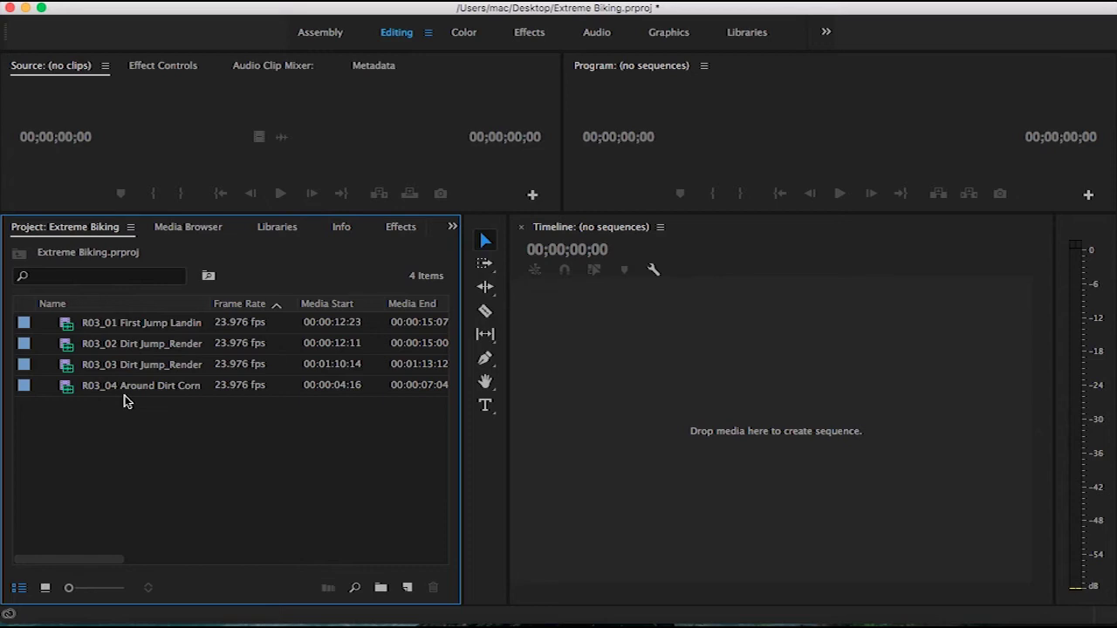
Select clips R03_01 to R03_04 in order, place them in the empty timeline as a new sequence, and enlarge the Program monitor
{"action": "left_click", "coordinate": [78, 327]}
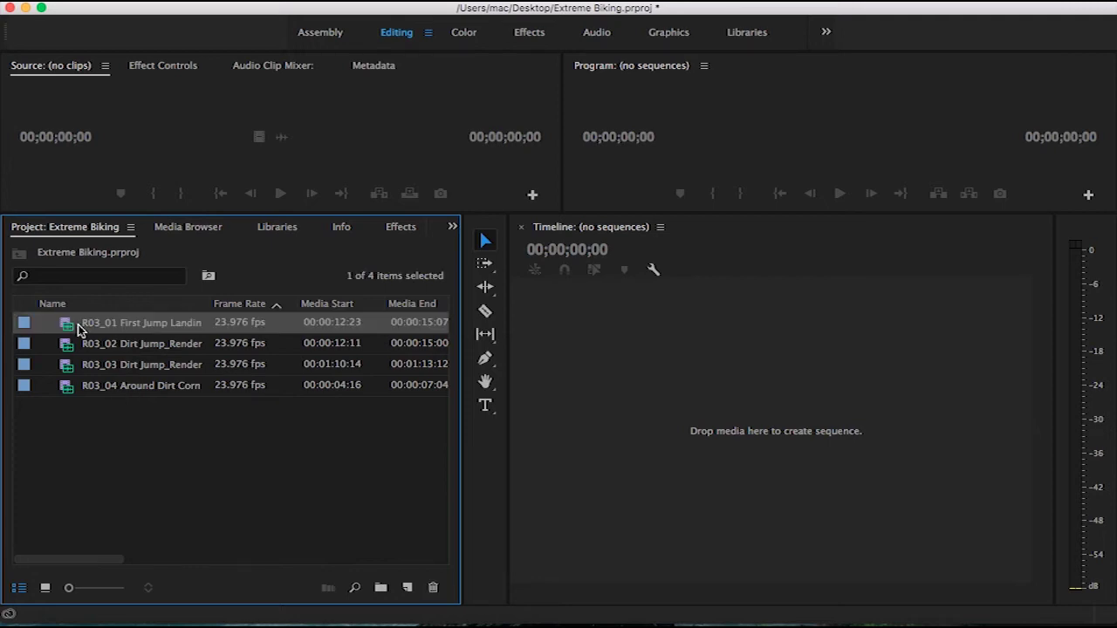
{"action": "left_click", "coordinate": [96, 349], "text": "super"}
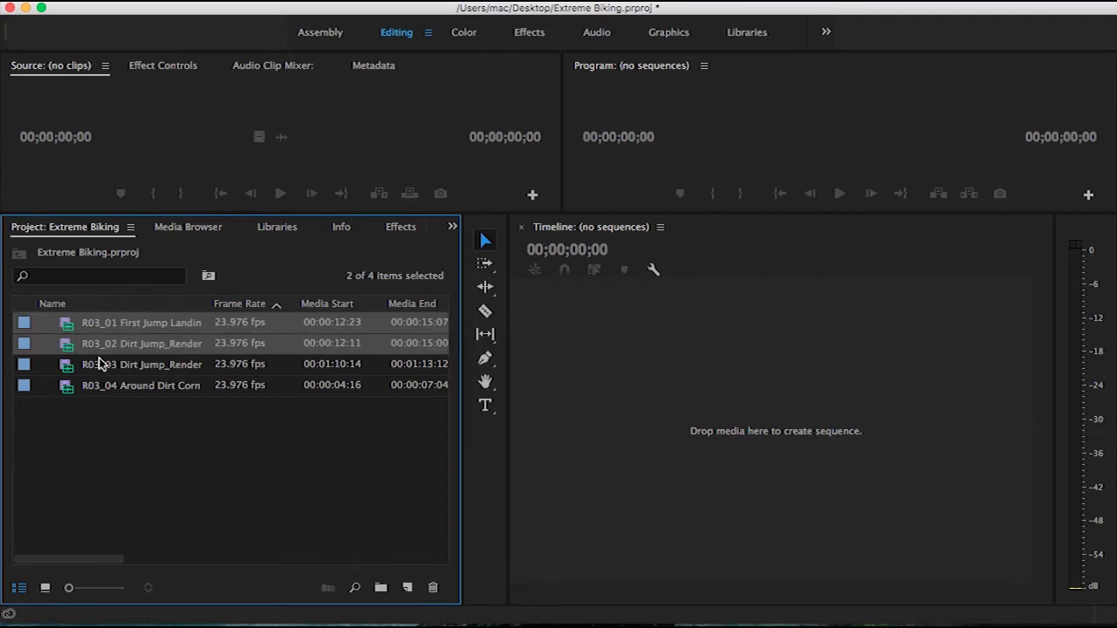
{"action": "left_click", "coordinate": [101, 366], "text": "super"}
{"action": "left_click", "coordinate": [120, 390], "text": "super"}
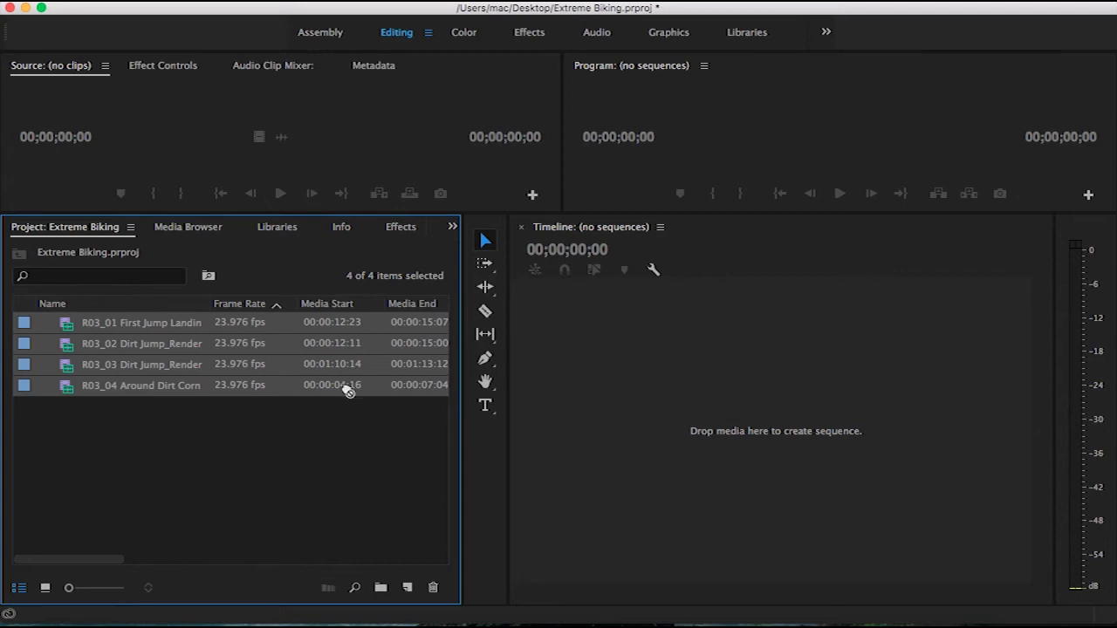
{"action": "left_click_drag", "start_coordinate": [347, 391], "coordinate": [535, 412]}
{"action": "left_click_drag", "start_coordinate": [649, 426], "coordinate": [558, 229]}
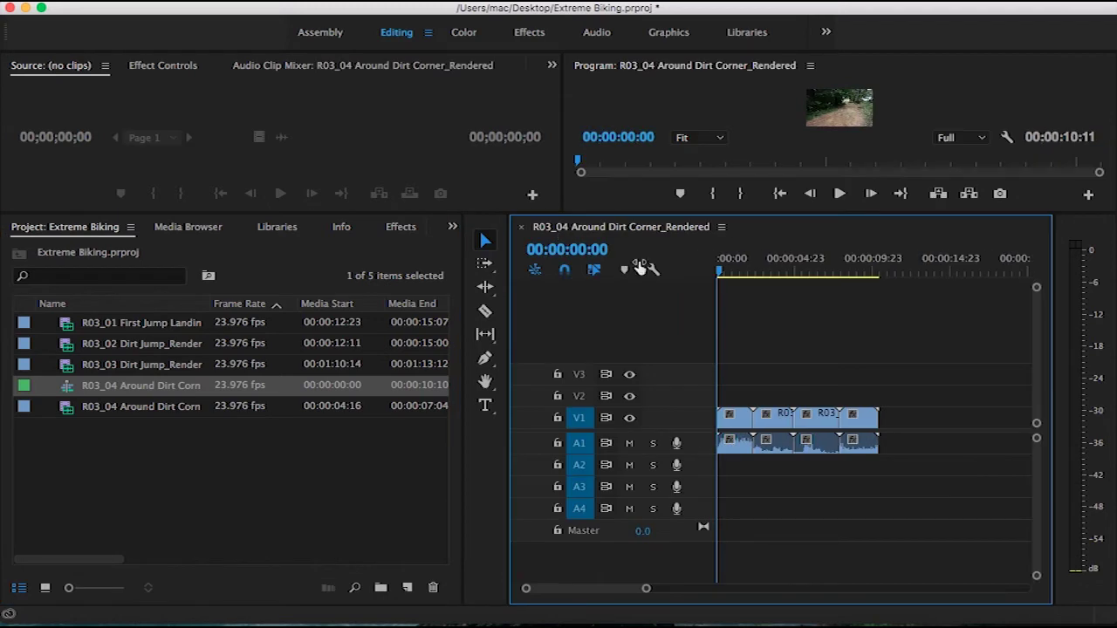
{"action": "left_click_drag", "start_coordinate": [712, 215], "coordinate": [803, 381]}
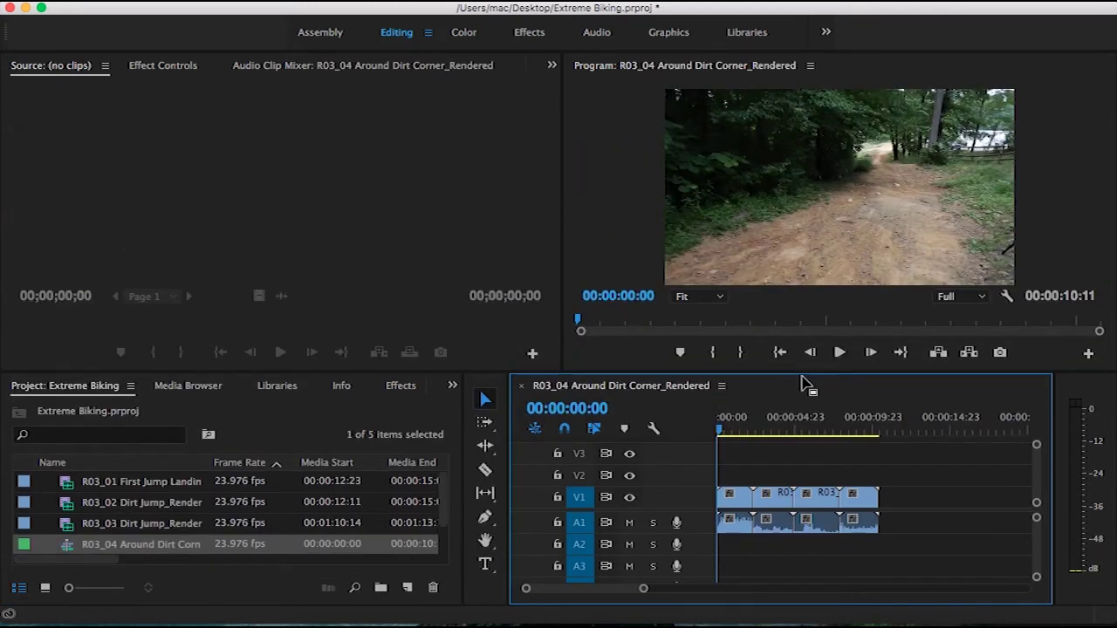
Play and pause the assembled sequence to preview the clips in the Program monitor
{"action": "key", "text": "space"}
{"action": "key", "text": "space"}
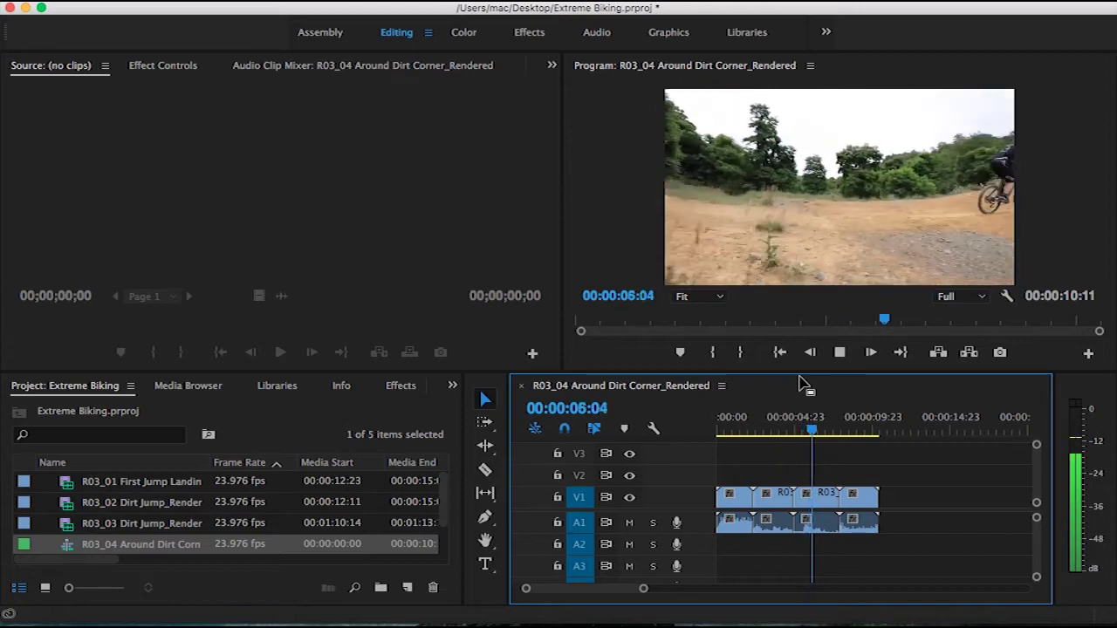
{"action": "key", "text": "space"}
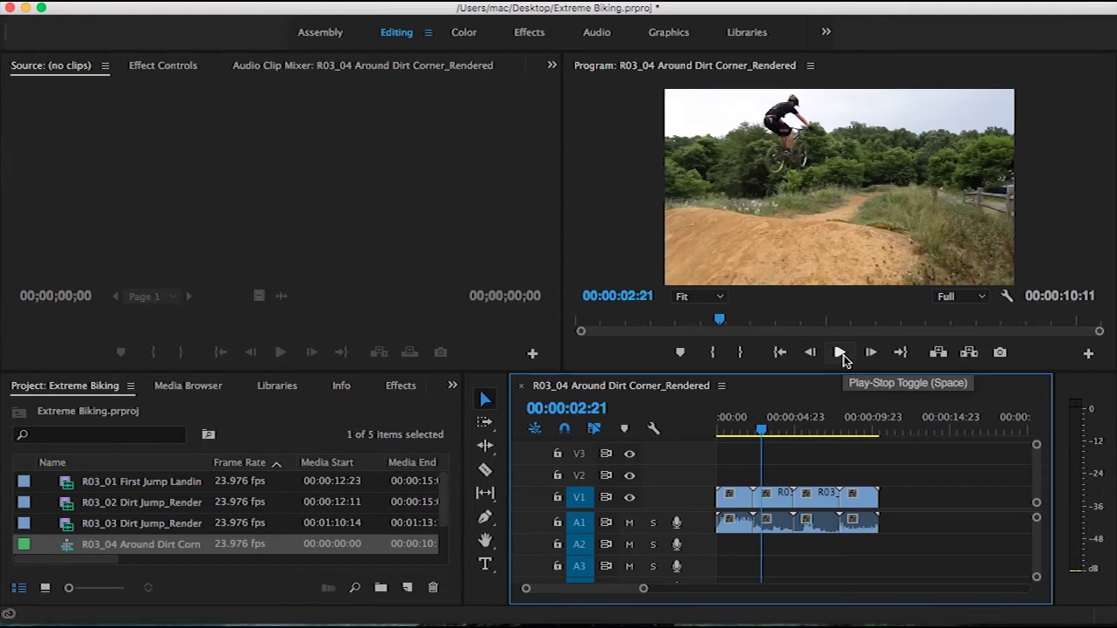
{"action": "left_click", "coordinate": [841, 352]}
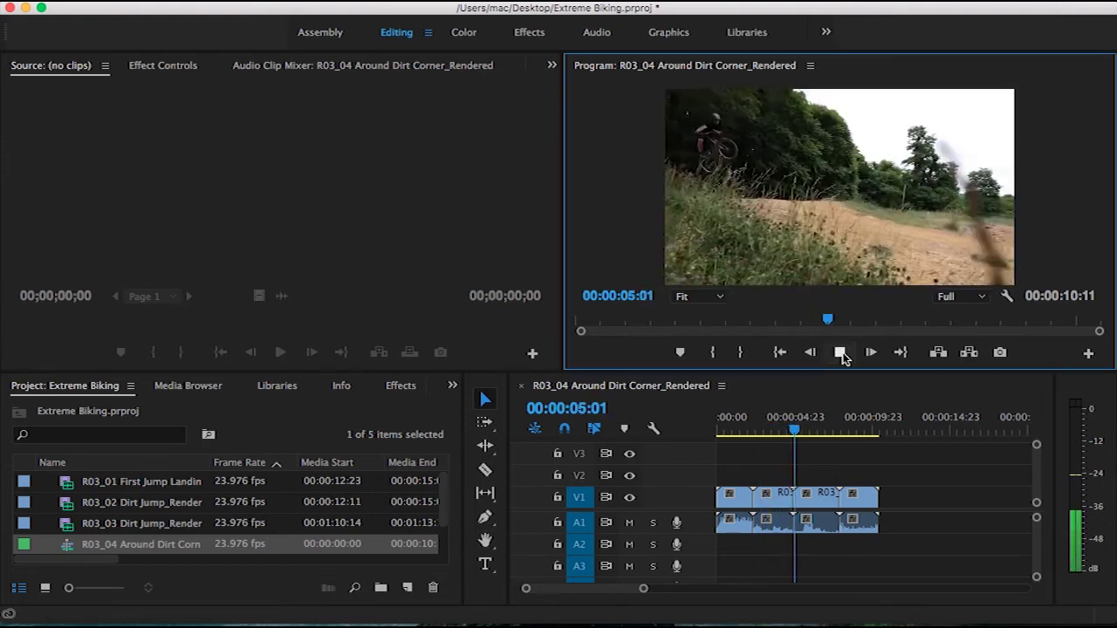
{"action": "left_click", "coordinate": [841, 353]}
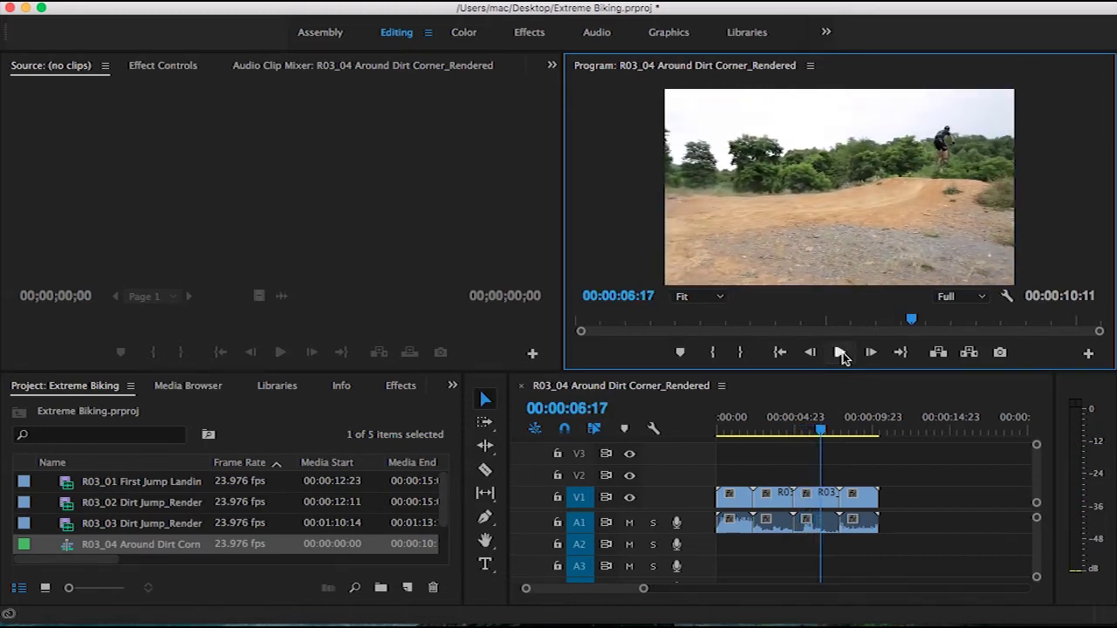
Add the title text "Extreme Biking" at 00:00:03:06 and place it in the lower-left corner of the video frame
{"action": "left_click_drag", "start_coordinate": [823, 430], "coordinate": [767, 435]}
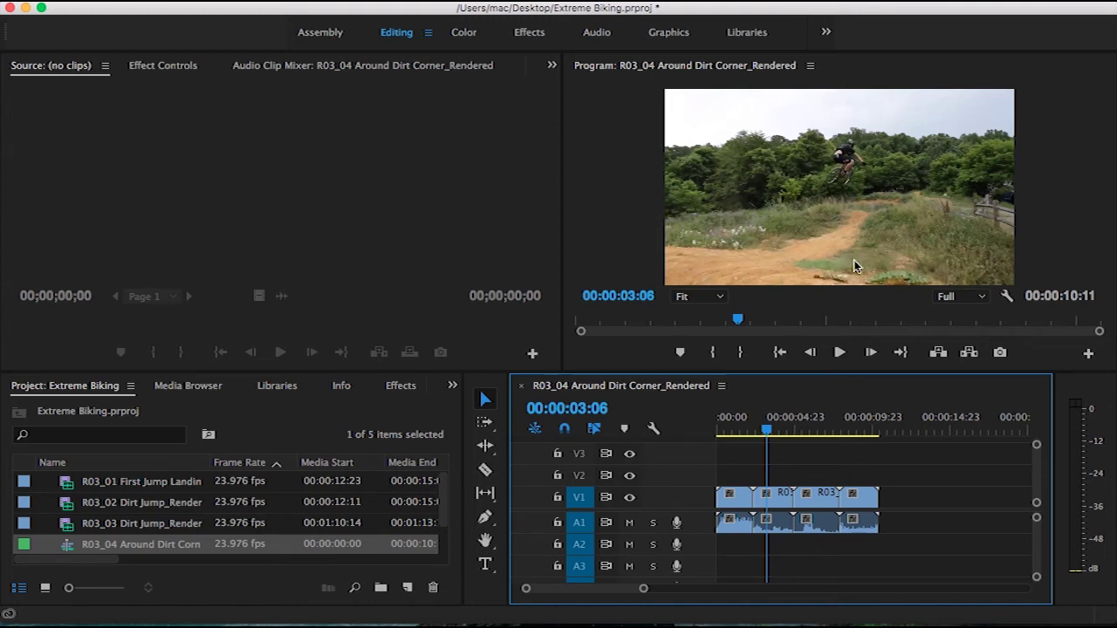
{"action": "left_click", "coordinate": [487, 567]}
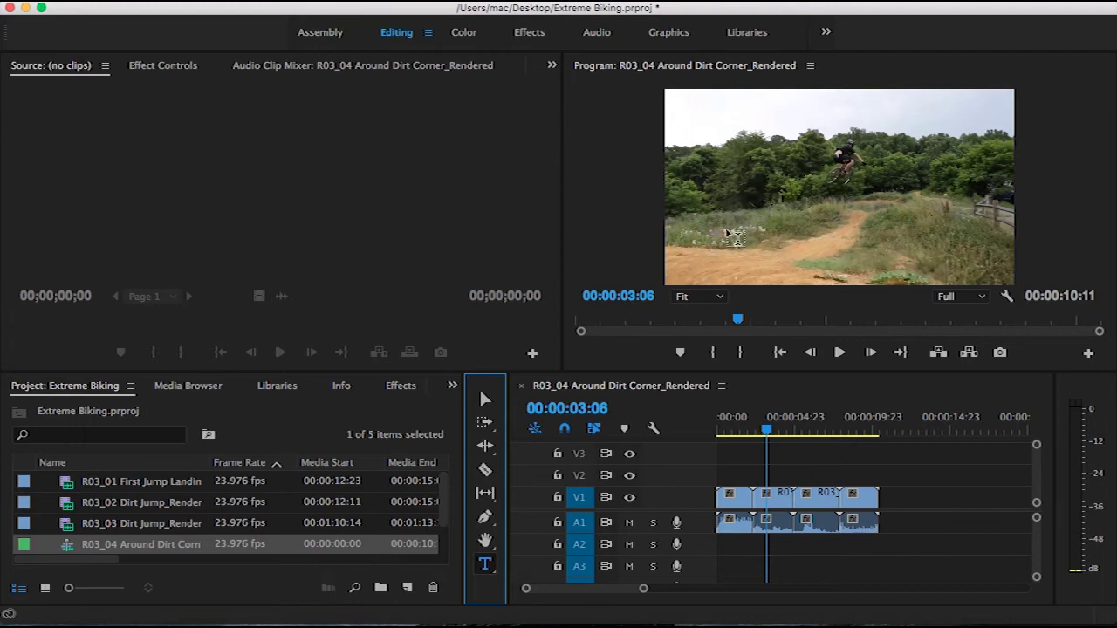
{"action": "left_click", "coordinate": [726, 234]}
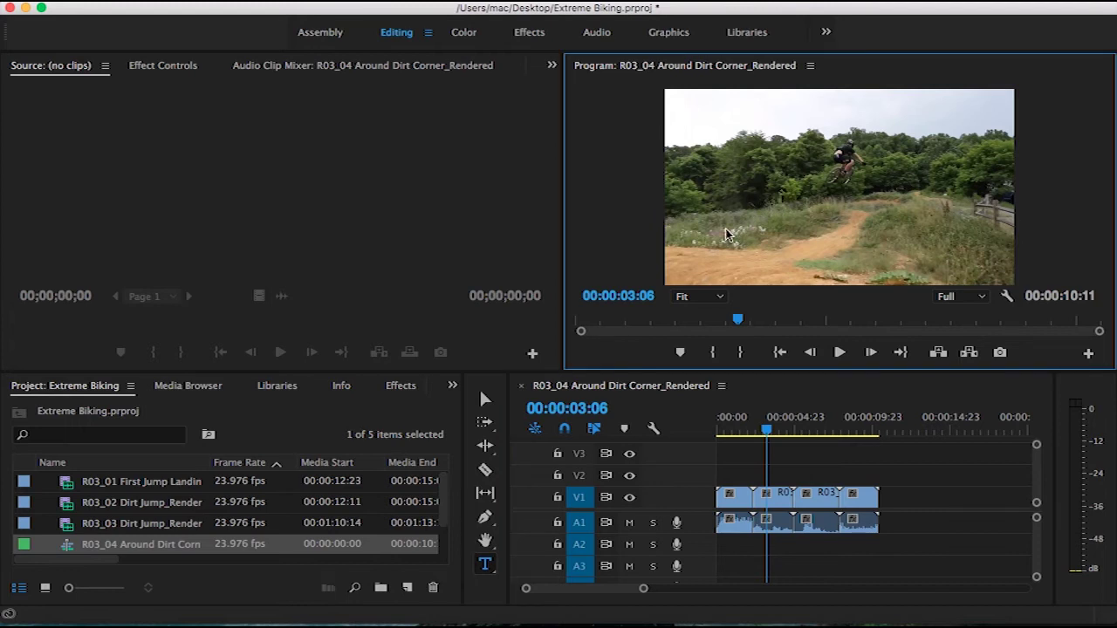
{"action": "left_click", "coordinate": [918, 236]}
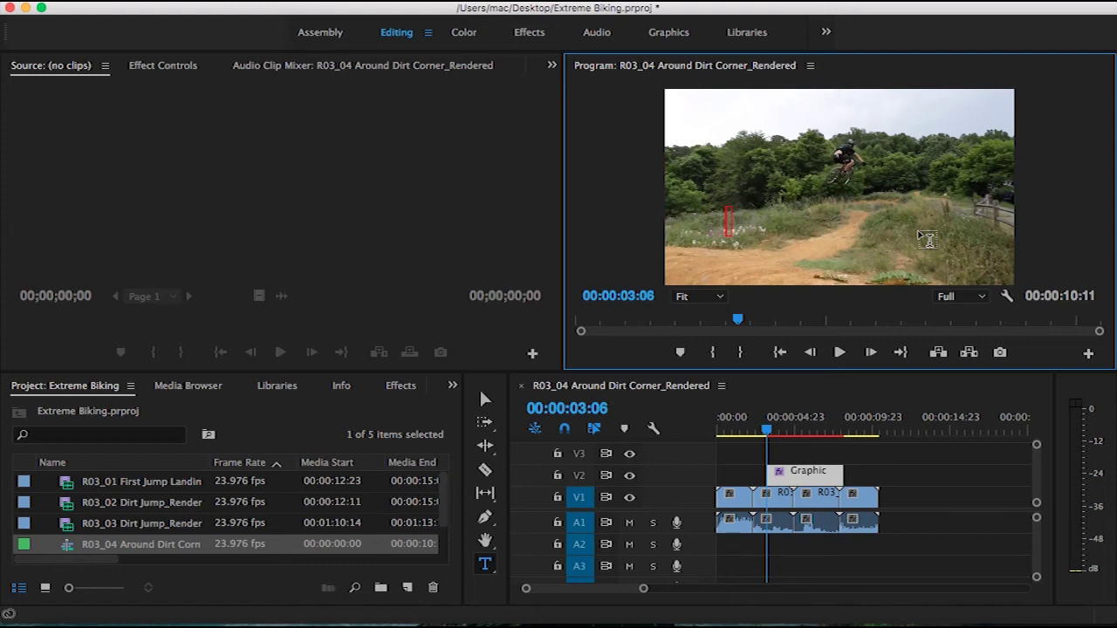
{"action": "type", "text": "Extreme Biking"}
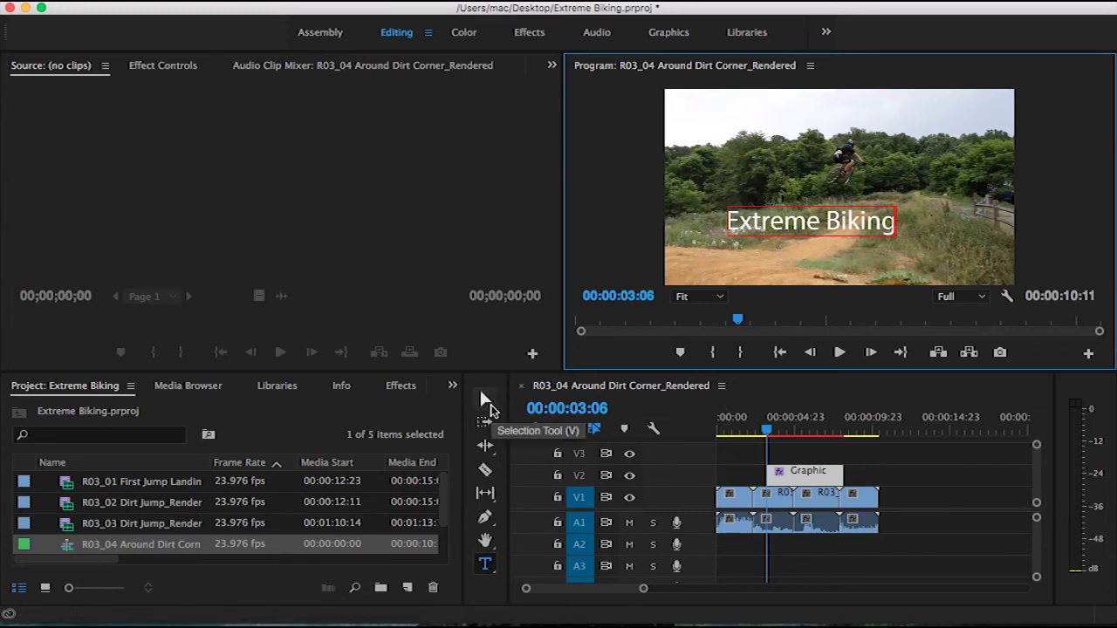
{"action": "left_click", "coordinate": [486, 402]}
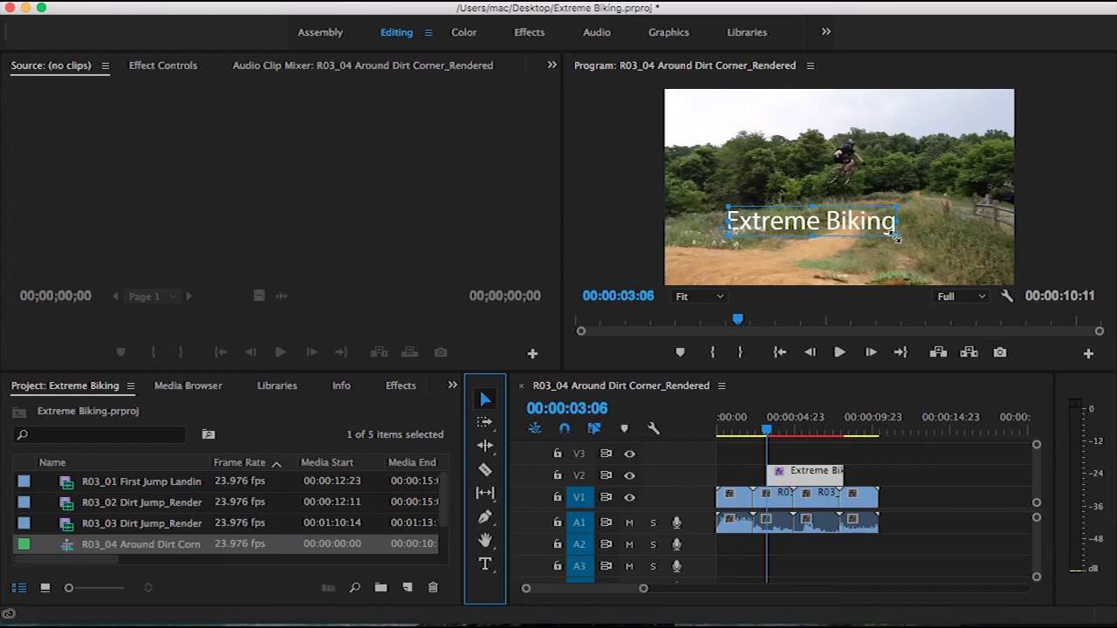
{"action": "left_click_drag", "start_coordinate": [849, 226], "coordinate": [811, 268]}
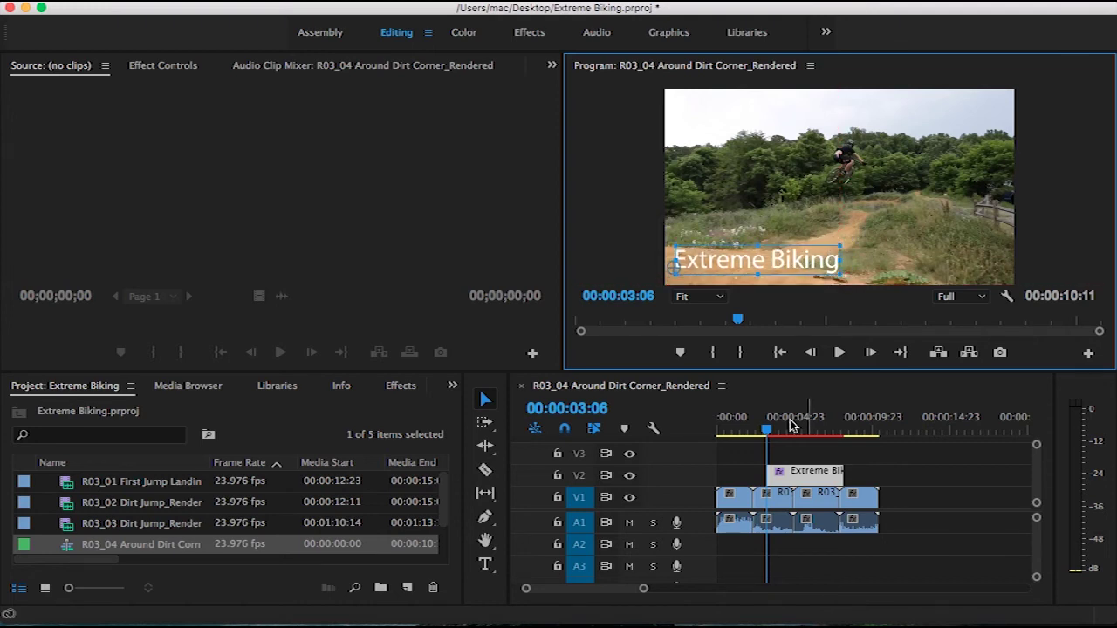
Play the sequence from 00:00:01:18 past the end of the title to preview how the title appears and disappears
{"action": "left_click_drag", "start_coordinate": [765, 431], "coordinate": [743, 433]}
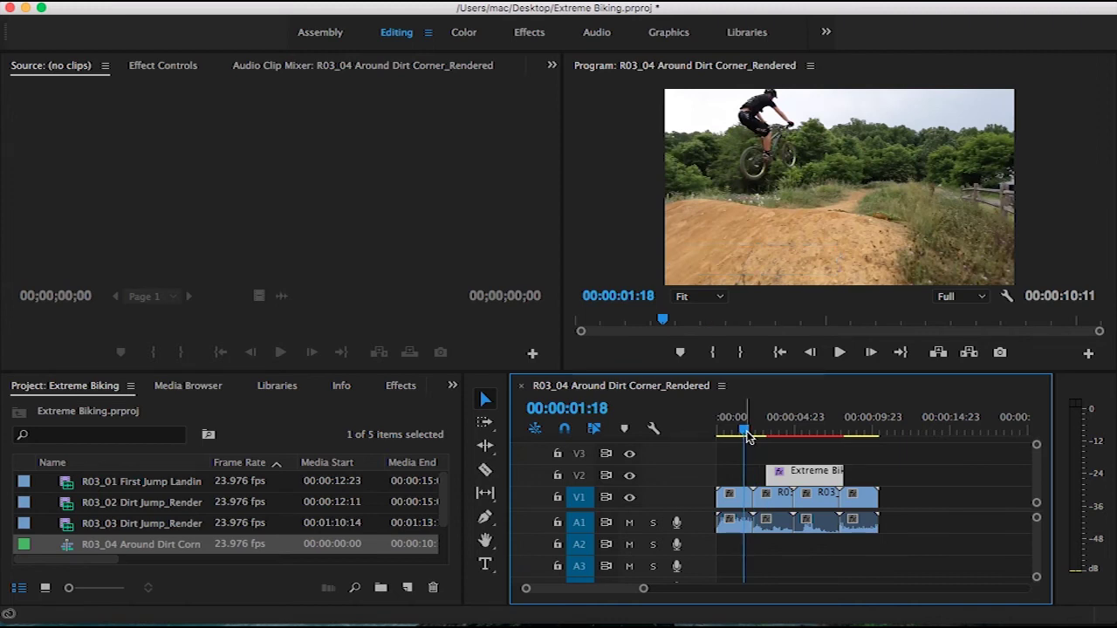
{"action": "left_click", "coordinate": [839, 352]}
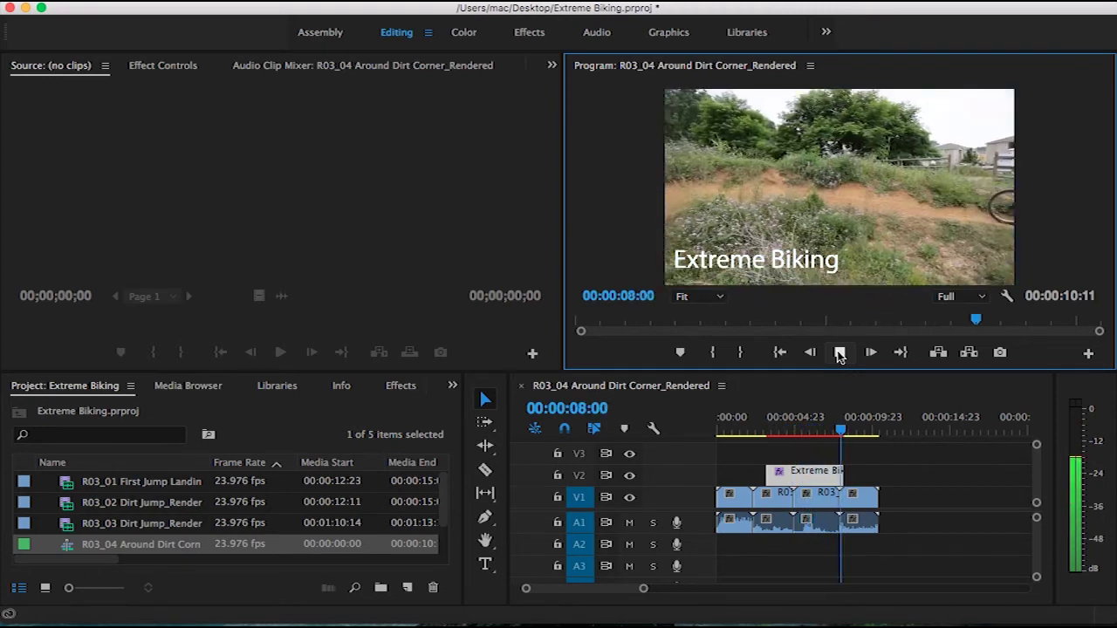
{"action": "left_click", "coordinate": [839, 353]}
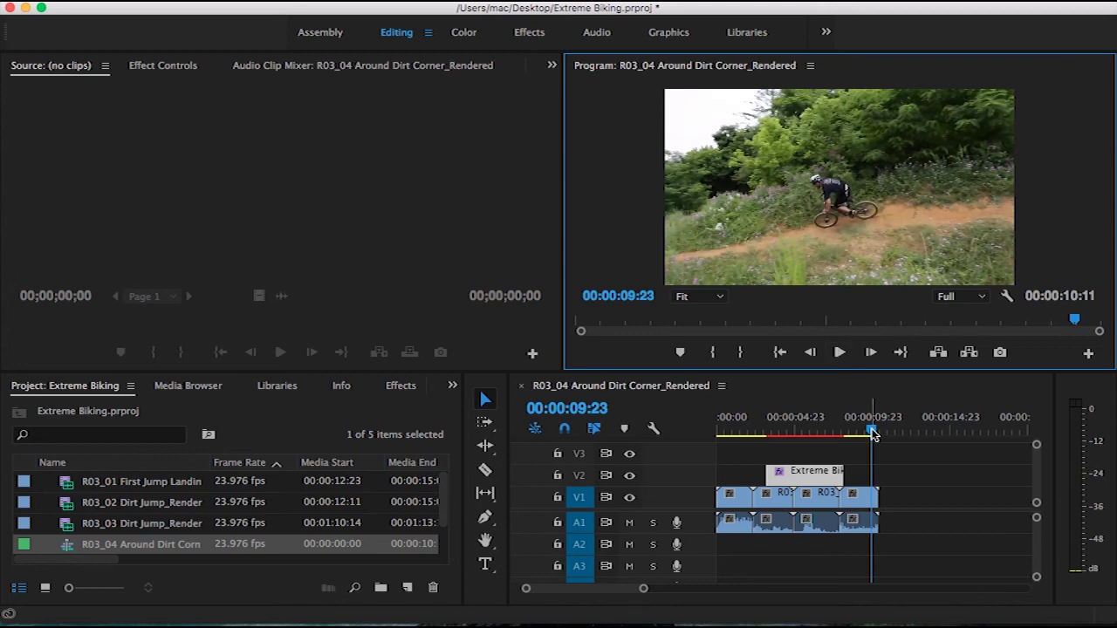
Apply the default transition to both ends of the Extreme Biking title clip and play the sequence from 00:00:01:03 to preview the fades
{"action": "left_click_drag", "start_coordinate": [872, 433], "coordinate": [762, 436]}
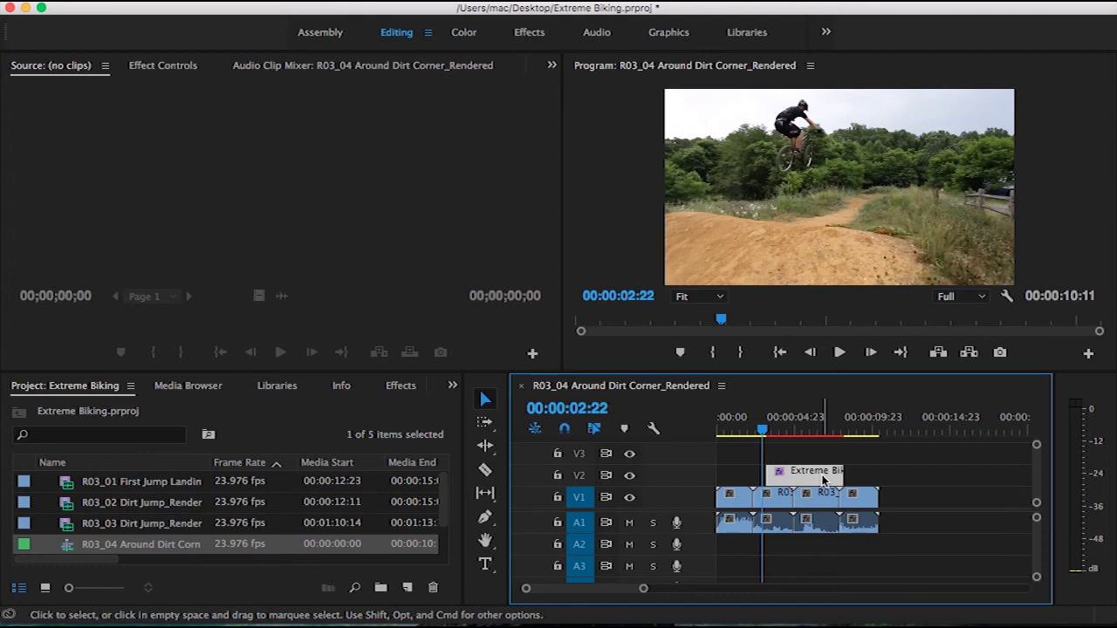
{"action": "key", "text": "shift+d"}
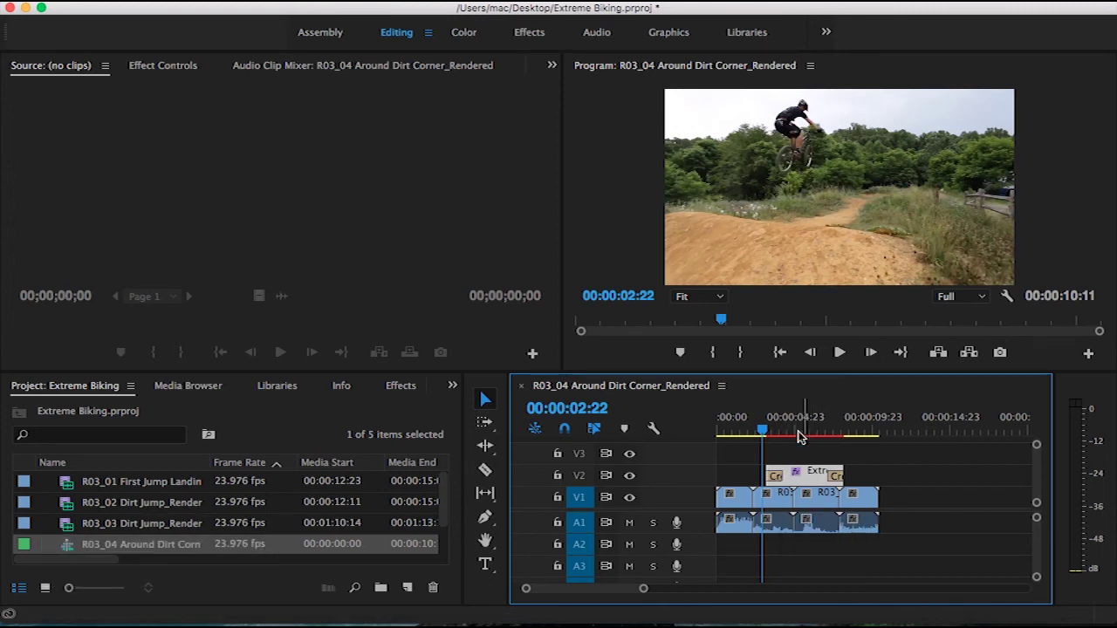
{"action": "left_click_drag", "start_coordinate": [765, 436], "coordinate": [734, 432]}
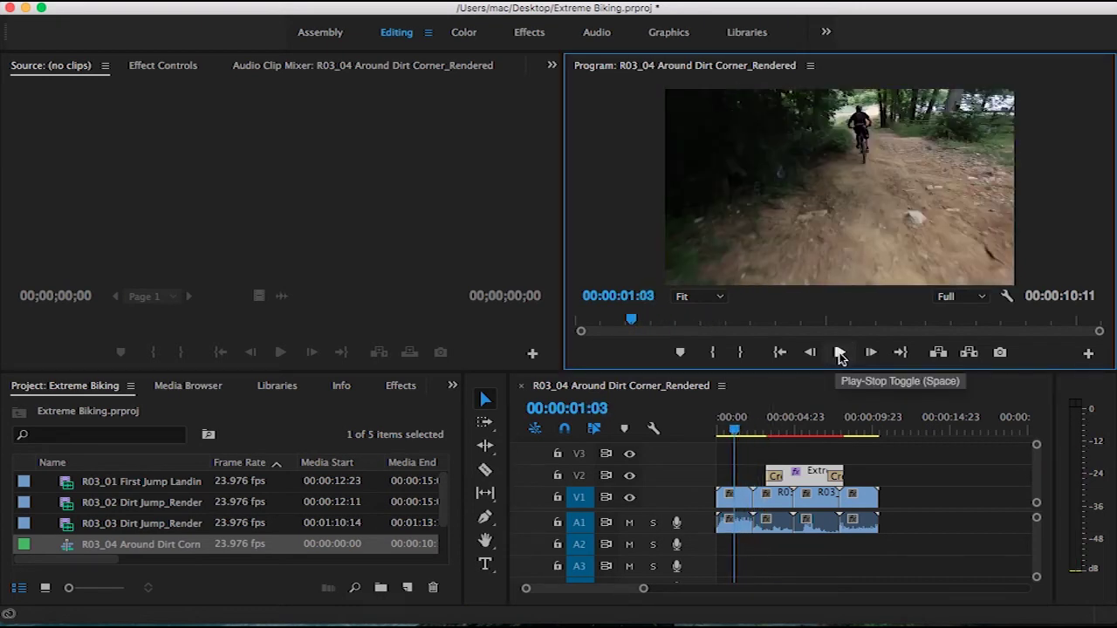
{"action": "left_click", "coordinate": [840, 353]}
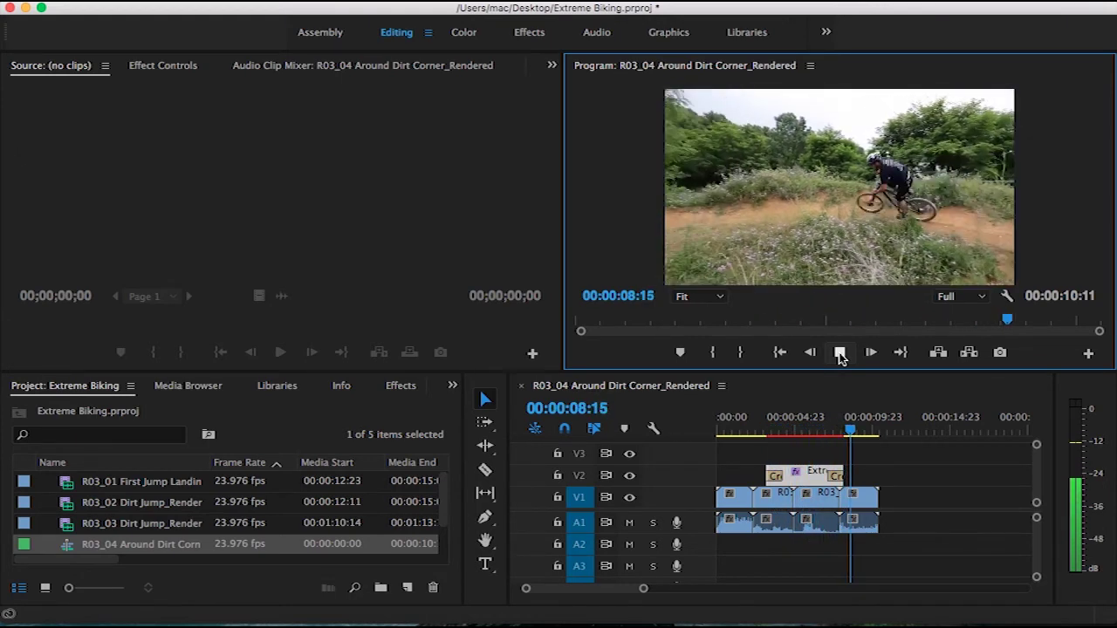
{"action": "left_click", "coordinate": [839, 355]}
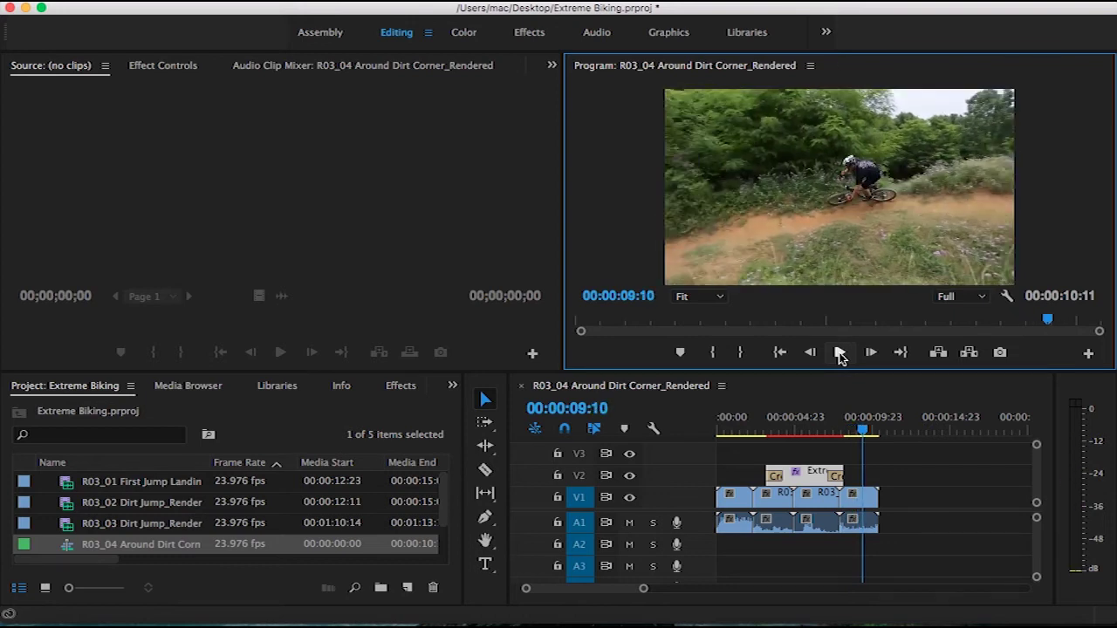
Return the playhead to 00:00:00:00 and apply the default video and audio transitions to the start of the first clip
{"action": "left_click_drag", "start_coordinate": [864, 429], "coordinate": [716, 436]}
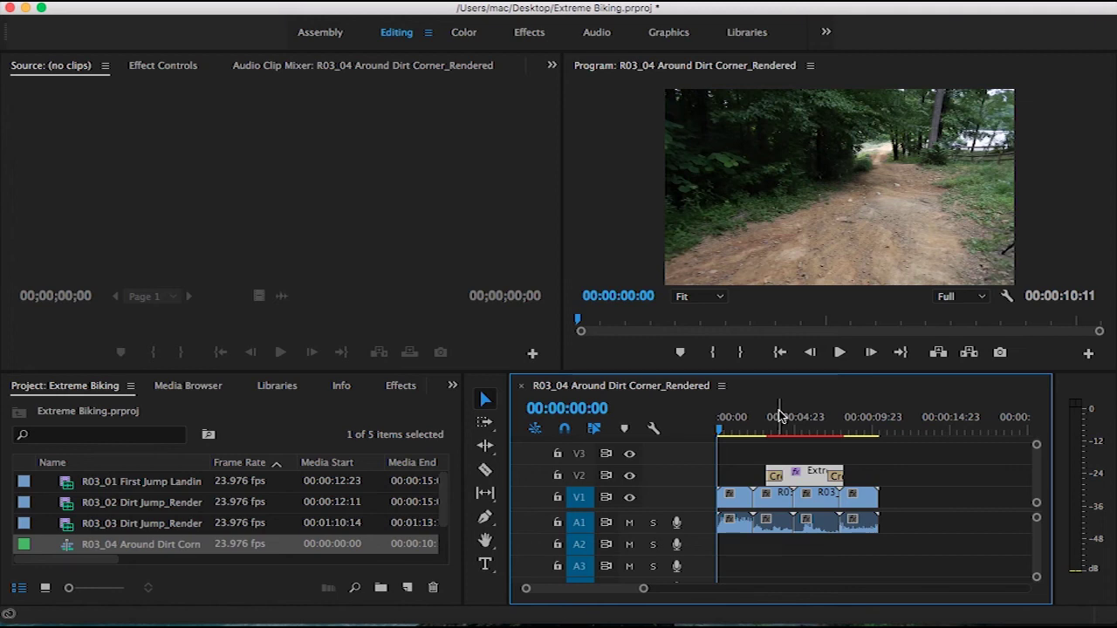
{"action": "left_click", "coordinate": [732, 499]}
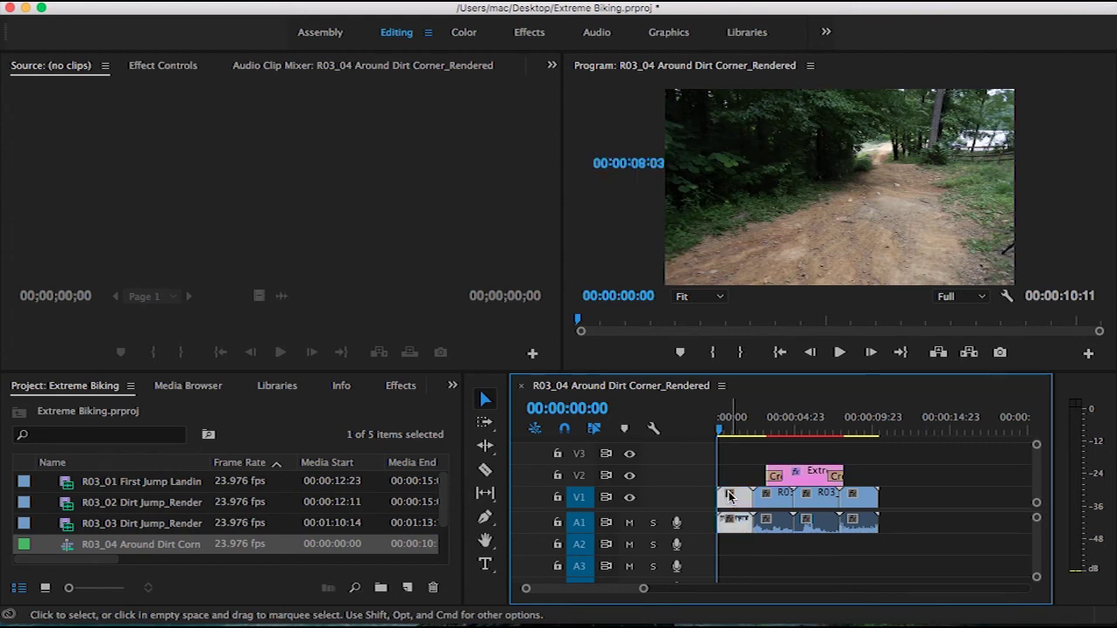
{"action": "key", "text": "shift+d"}
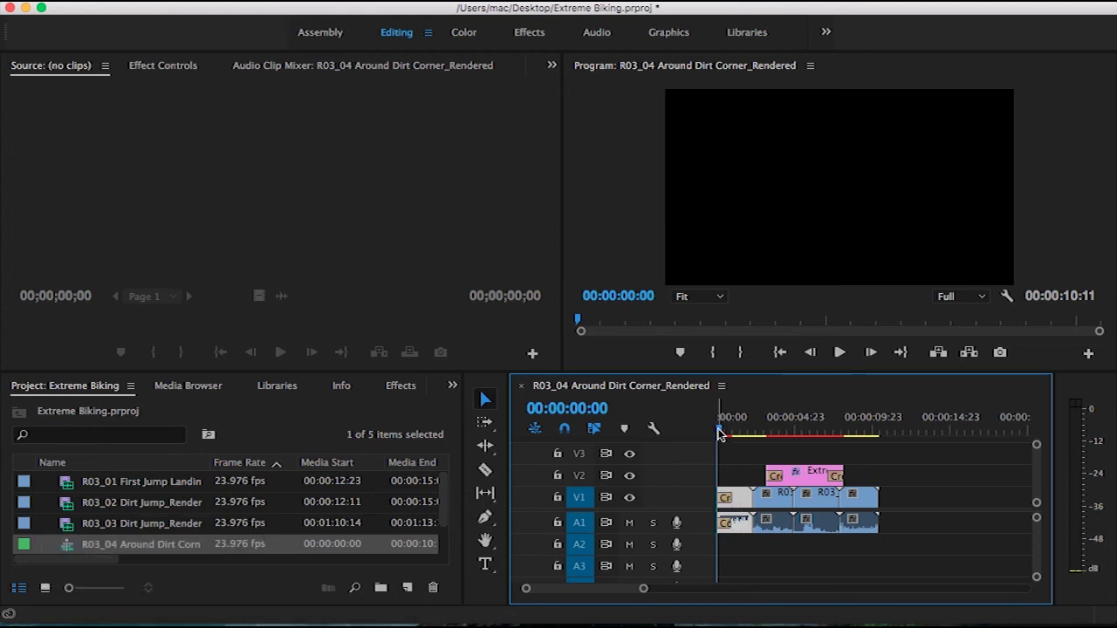
Apply the default video and audio transitions to the end of the last clip and play the sequence from the beginning
{"action": "left_click", "coordinate": [857, 502]}
{"action": "double_click", "coordinate": [867, 499]}
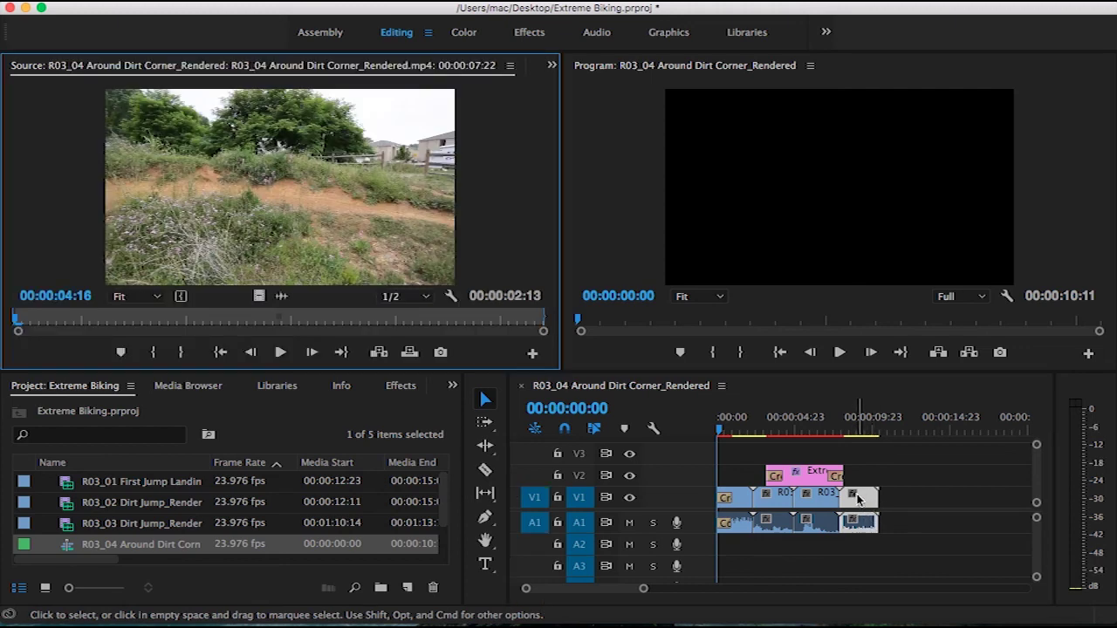
{"action": "key", "text": "shift+d"}
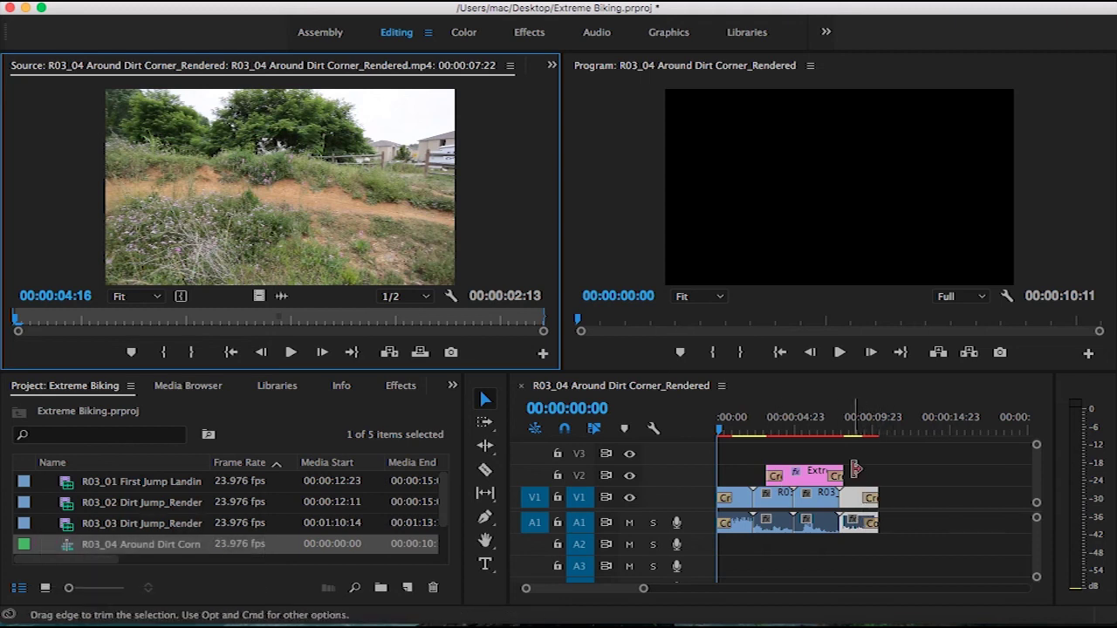
{"action": "left_click", "coordinate": [840, 352]}
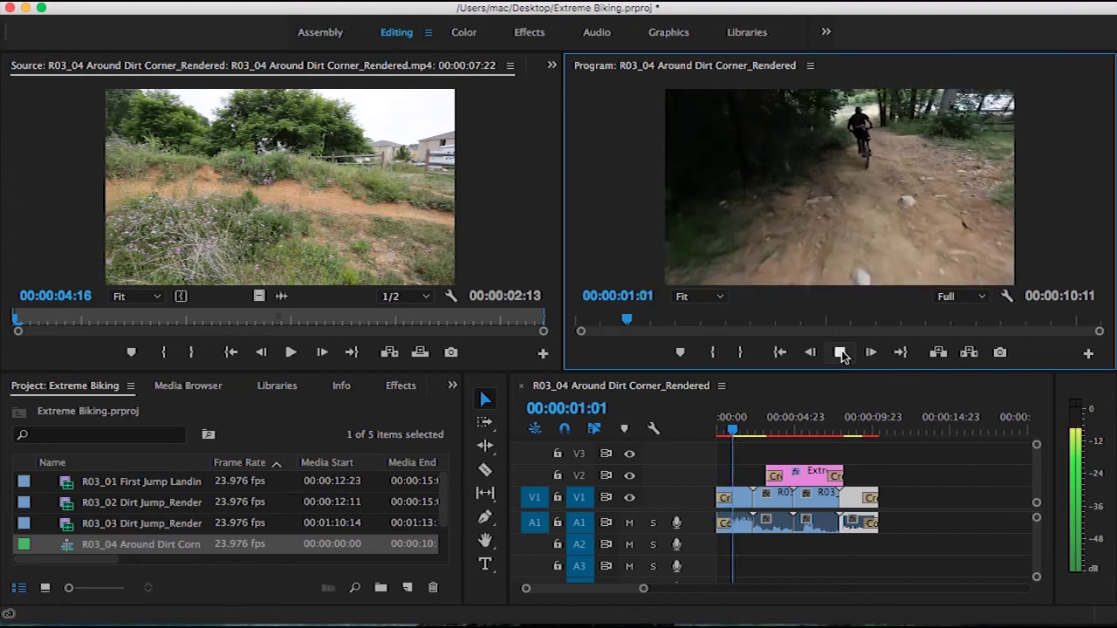